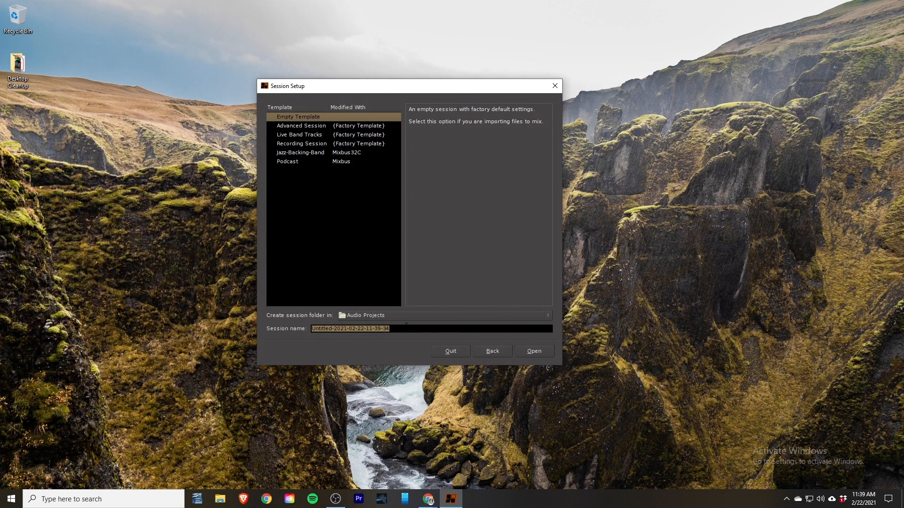
- Create an empty session named Mixbus Test_210222 and start the audio engine with the StudioLive Series III ASIO device
{"action": "type", "text": "Mixbus Test_Session"}
{"action": "left_click", "coordinate": [528, 352]}
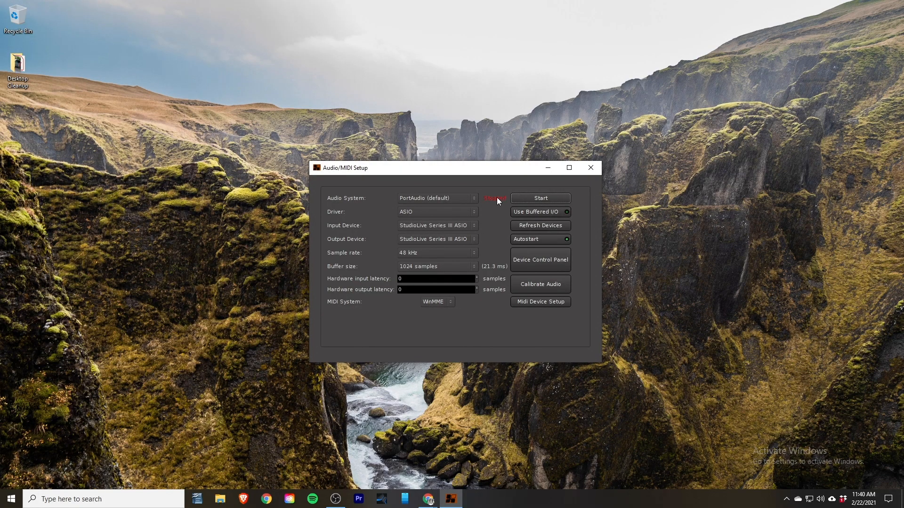
{"action": "left_click", "coordinate": [540, 198]}
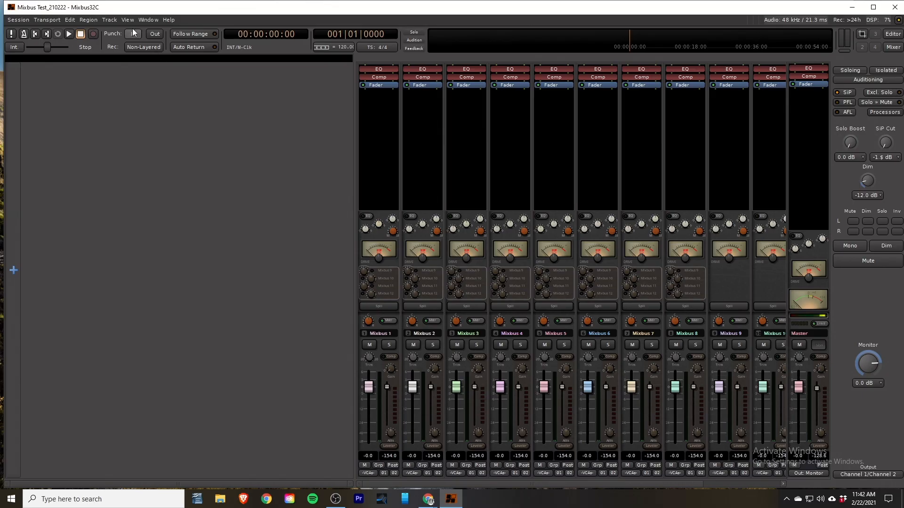
- Add 14 mono audio tracks at the end of the session, keeping the default name Audio
{"action": "left_click", "coordinate": [101, 19]}
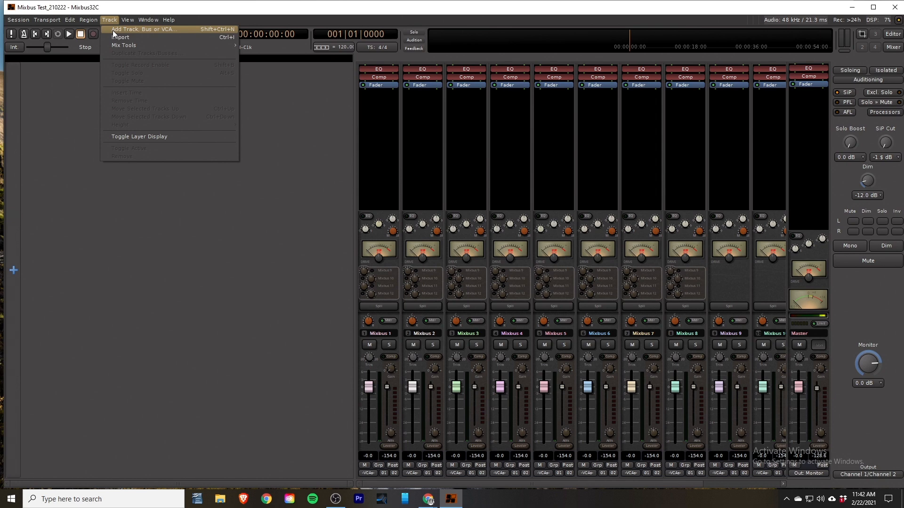
{"action": "left_click", "coordinate": [112, 30]}
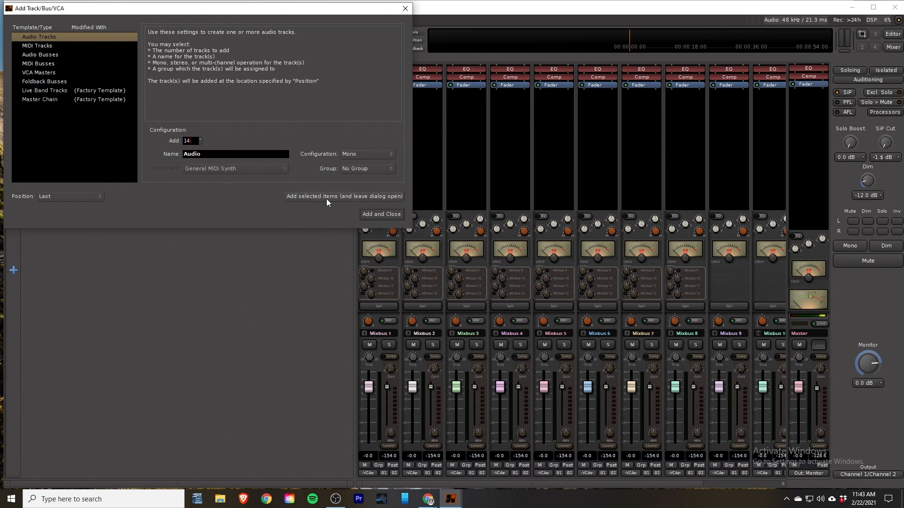
{"action": "left_click", "coordinate": [326, 199]}
- Add 8 more audio tracks in stereo configuration
{"action": "double_click", "coordinate": [188, 140]}
{"action": "type", "text": "8"}
{"action": "left_click", "coordinate": [368, 155]}
{"action": "left_click", "coordinate": [357, 164]}
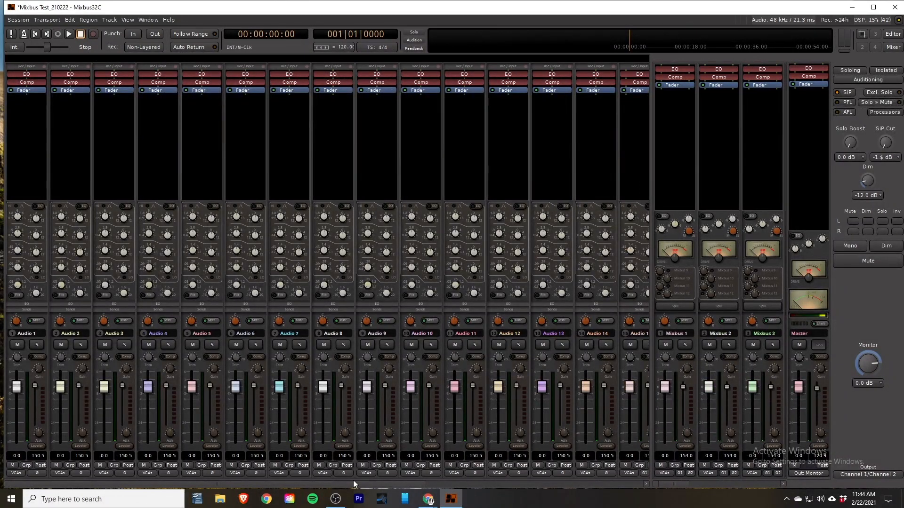
- Look across the new channel strips and display the mixer list beside them
{"action": "left_click_drag", "start_coordinate": [320, 481], "coordinate": [510, 491]}
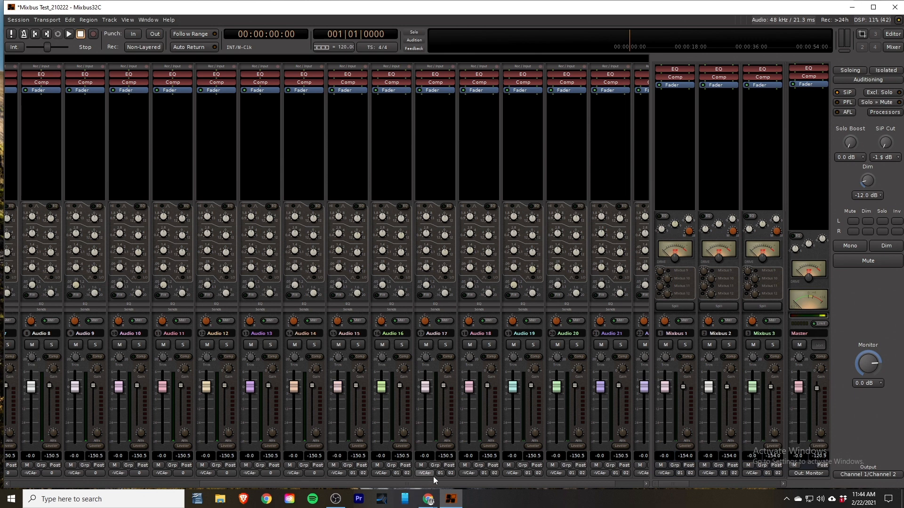
{"action": "left_click_drag", "start_coordinate": [431, 481], "coordinate": [238, 481]}
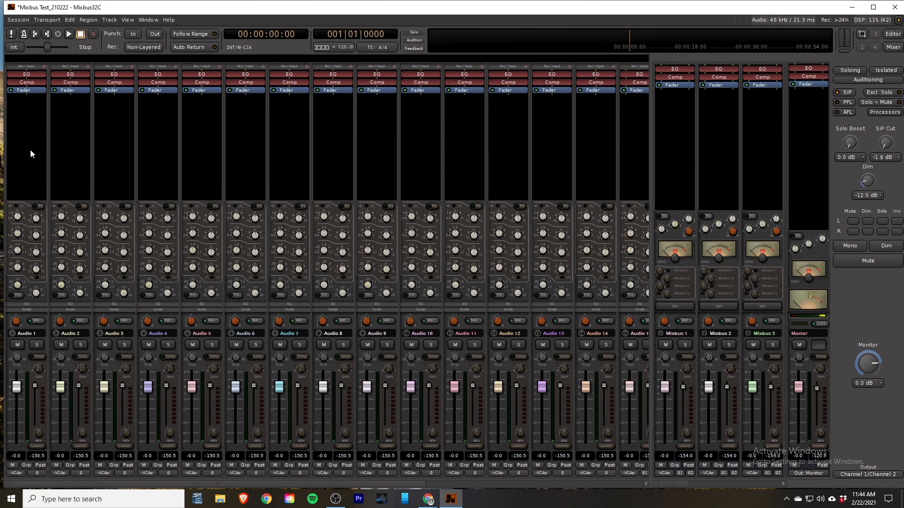
{"action": "left_click", "coordinate": [131, 22]}
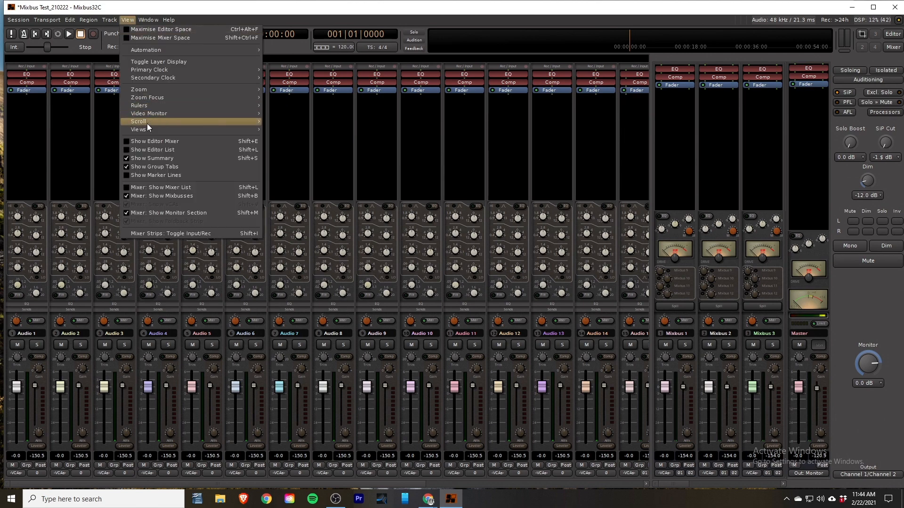
{"action": "left_click", "coordinate": [152, 187]}
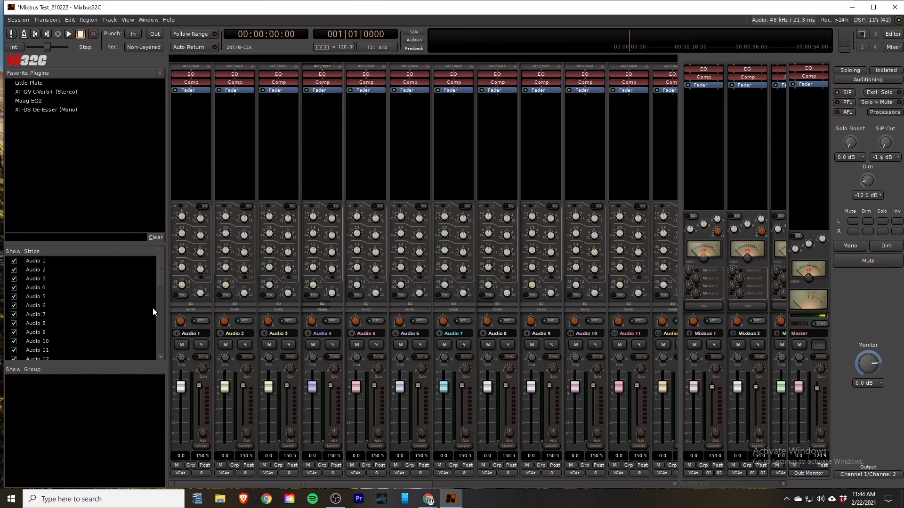
- Rename the tracks Audio 1, Audio 2 and Audio 3 as Kick, Snare and Sn B
{"action": "left_click", "coordinate": [197, 336]}
{"action": "left_click", "coordinate": [206, 337]}
{"action": "type", "text": "Kick"}
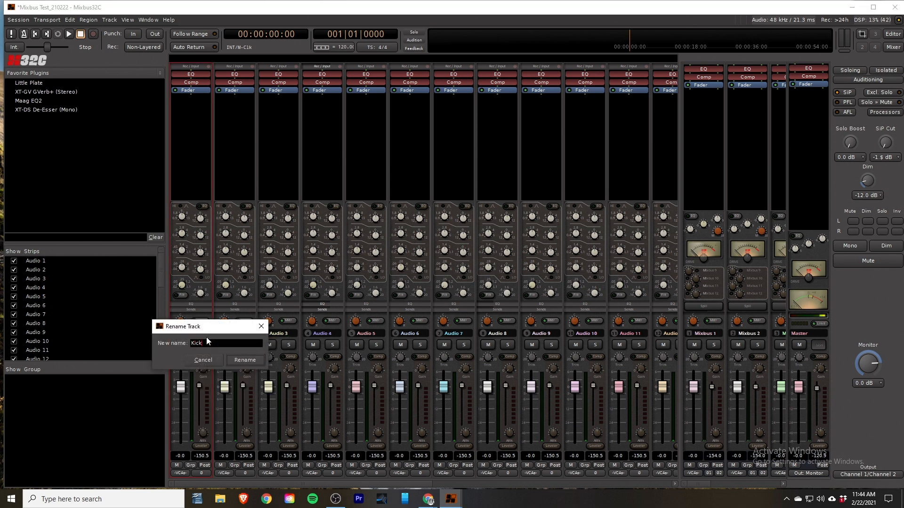
{"action": "key", "text": "Return"}
{"action": "left_click", "coordinate": [238, 335]}
{"action": "left_click", "coordinate": [245, 338]}
{"action": "type", "text": "Sn"}
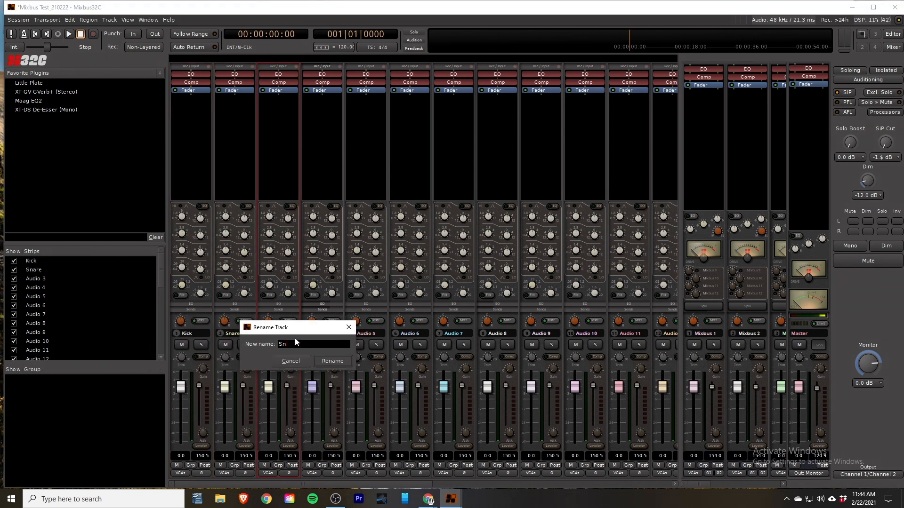
{"action": "type", "text": " B"}
{"action": "key", "text": "Return"}
- Rename the tracks Audio 4 and Audio 5 as Tom 1 and Tom 2
{"action": "left_click", "coordinate": [327, 333]}
{"action": "left_click", "coordinate": [353, 338]}
{"action": "type", "text": "Tom 1"}
{"action": "key", "text": "Return"}
{"action": "left_click", "coordinate": [379, 338]}
{"action": "type", "text": "Tom 2"}
{"action": "key", "text": "Return"}
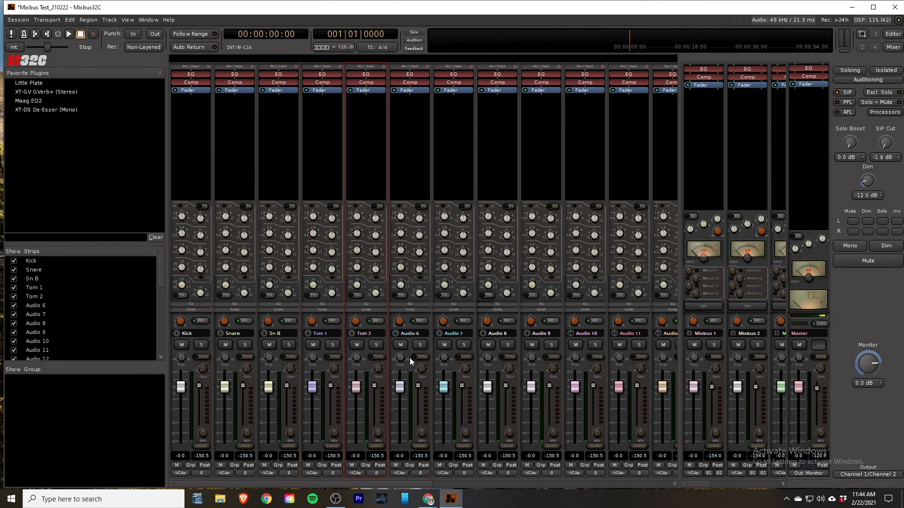
- Move the stereo track Audio 15 directly after Tom 2 and rename it OH
{"action": "left_click_drag", "start_coordinate": [406, 485], "coordinate": [301, 463]}
{"action": "scroll", "coordinate": [64, 298], "scroll_direction": "down", "scroll_amount": 3}
{"action": "left_click_drag", "start_coordinate": [53, 341], "coordinate": [64, 268]}
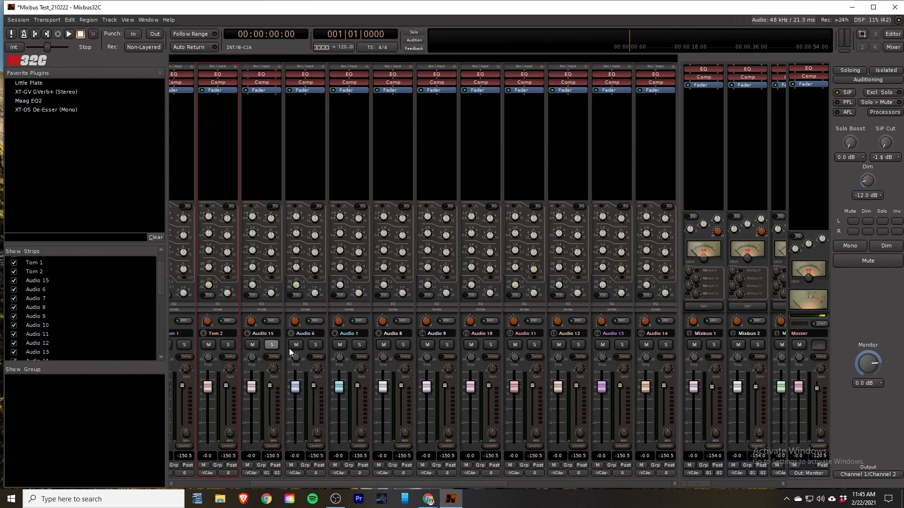
{"action": "left_click", "coordinate": [260, 340]}
{"action": "left_click", "coordinate": [267, 337]}
{"action": "type", "text": "OH"}
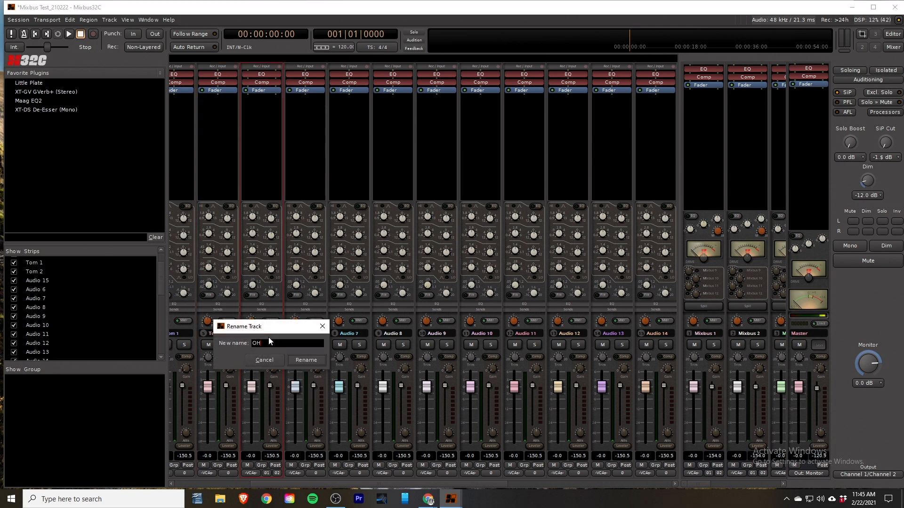
{"action": "left_click", "coordinate": [304, 360]}
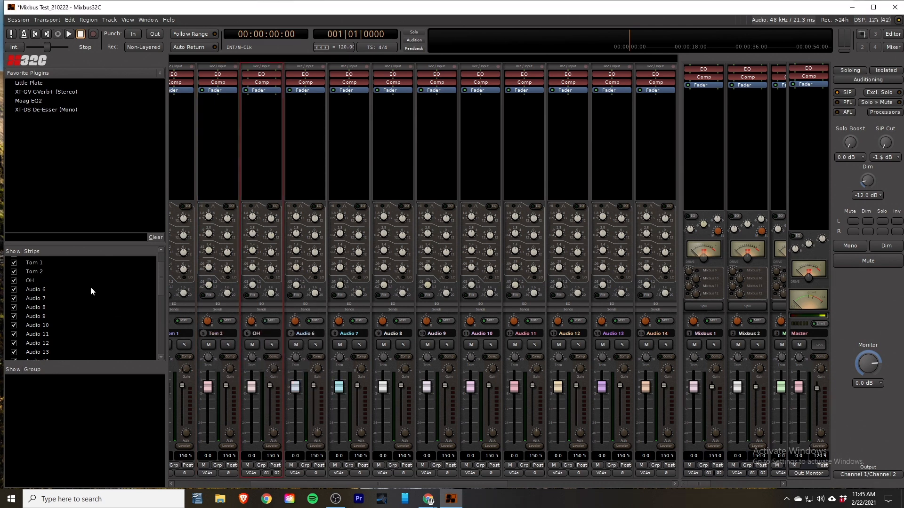
- Move the stereo track Audio 16 directly after OH and rename it SPD
{"action": "scroll", "coordinate": [159, 294], "scroll_direction": "down", "scroll_amount": 2}
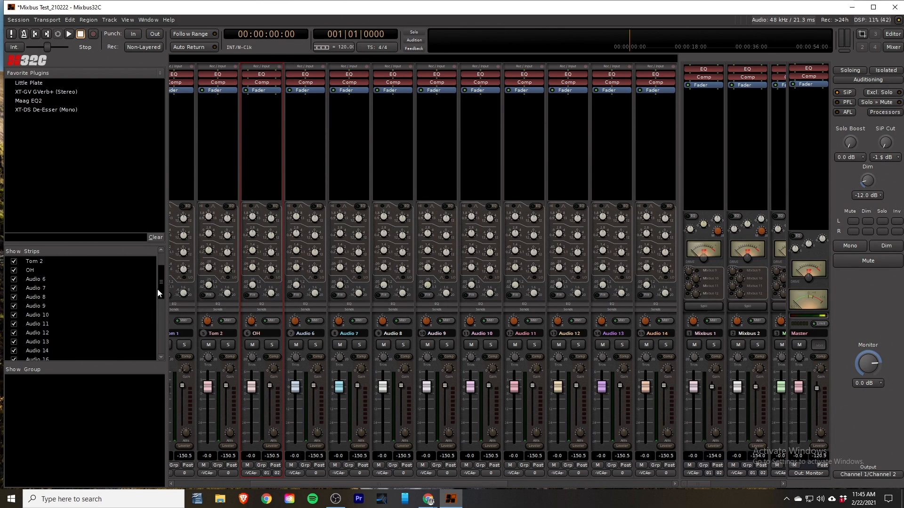
{"action": "left_click_drag", "start_coordinate": [49, 349], "coordinate": [55, 278]}
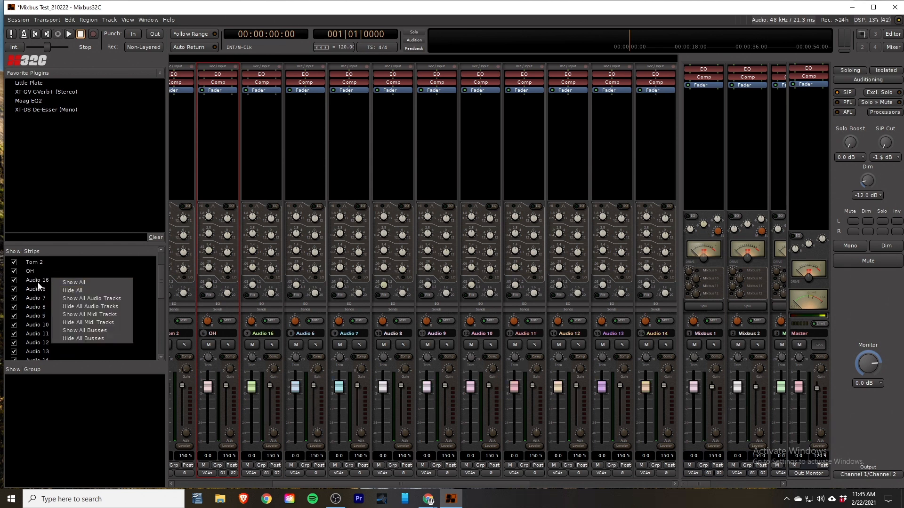
{"action": "left_click", "coordinate": [275, 332]}
{"action": "left_click", "coordinate": [288, 337]}
{"action": "type", "text": "SPD"}
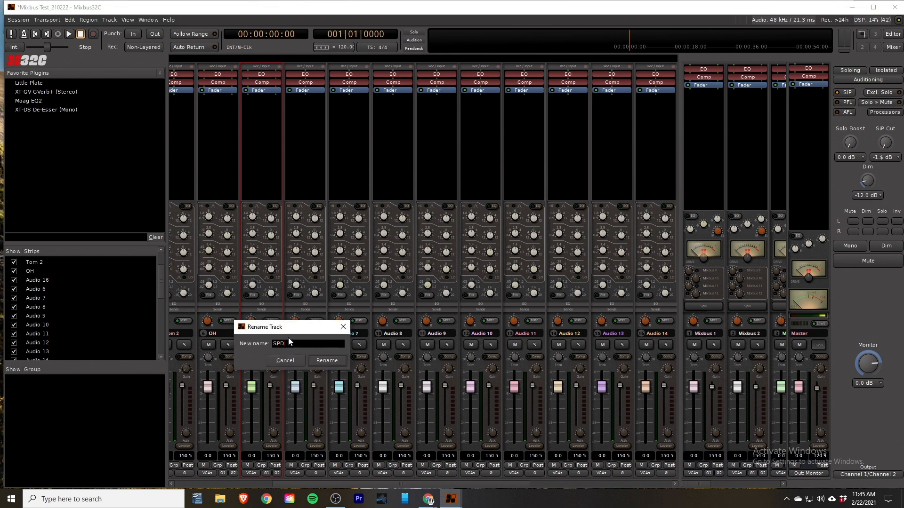
{"action": "left_click", "coordinate": [331, 360]}
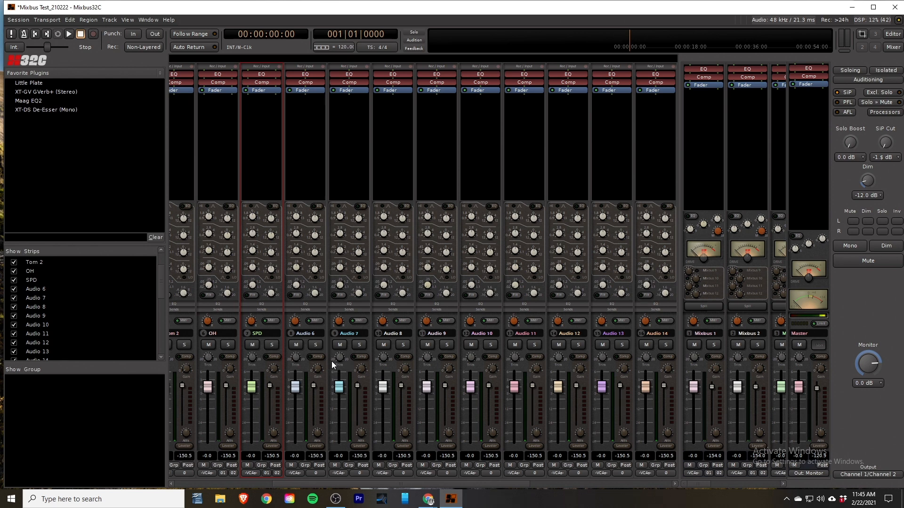
- Rename the track Audio 6, which follows SPD, as Bass
{"action": "left_click", "coordinate": [310, 335]}
{"action": "right_click", "coordinate": [311, 336]}
{"action": "left_click", "coordinate": [326, 339]}
{"action": "type", "text": "Bass"}
{"action": "key", "text": "Return"}
- Rename the tracks Audio 7 and Audio 8 as AG and EG
{"action": "right_click", "coordinate": [355, 335]}
{"action": "left_click", "coordinate": [366, 338]}
{"action": "type", "text": "AG"}
{"action": "left_click", "coordinate": [396, 358]}
{"action": "right_click", "coordinate": [401, 334]}
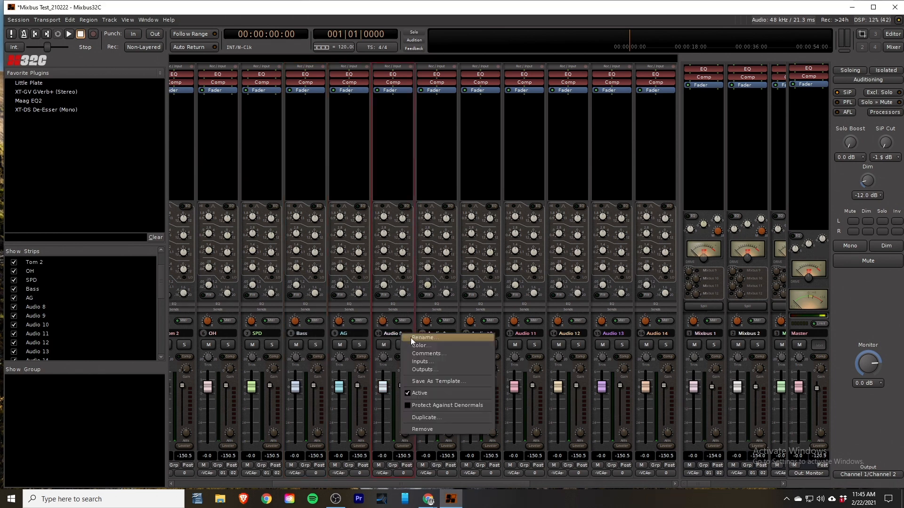
{"action": "left_click", "coordinate": [410, 338]}
{"action": "type", "text": "EG"}
{"action": "left_click", "coordinate": [442, 360]}
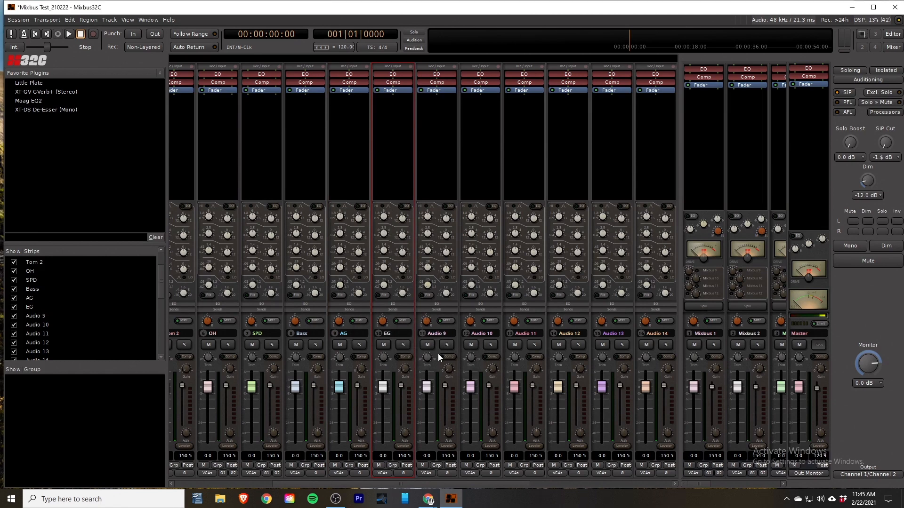
- Move the stereo track Audio 17 directly after EG and rename it Piano
{"action": "scroll", "coordinate": [46, 325], "scroll_direction": "down", "scroll_amount": 2}
{"action": "left_click_drag", "start_coordinate": [42, 333], "coordinate": [46, 279]}
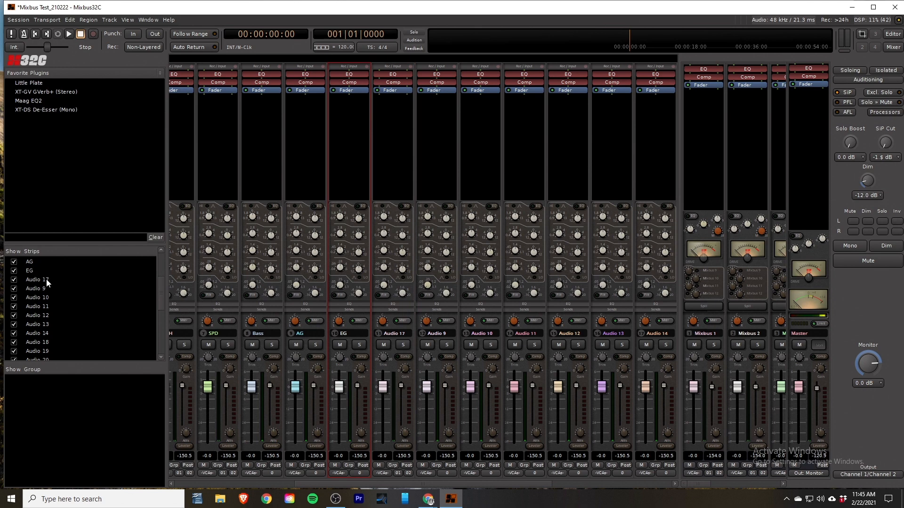
{"action": "left_click", "coordinate": [403, 332]}
{"action": "left_click", "coordinate": [430, 345]}
{"action": "type", "text": "Piano"}
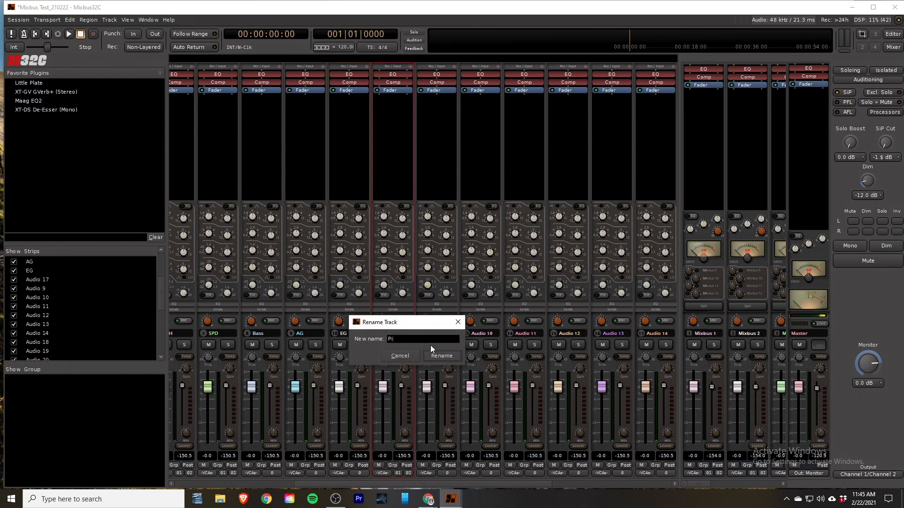
{"action": "left_click", "coordinate": [436, 360]}
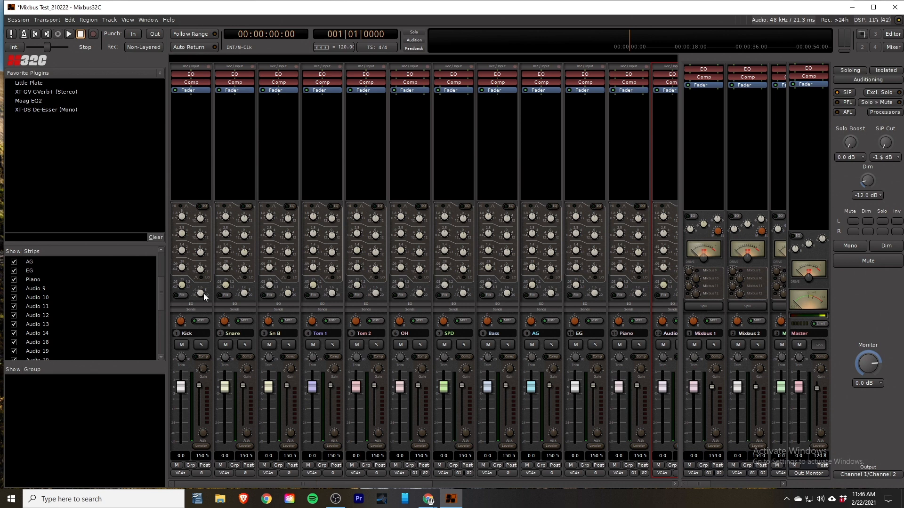
- Assign input Channel 1 to the Kick track and the stereo input pair 7+8 to the OH track
{"action": "left_click", "coordinate": [193, 67]}
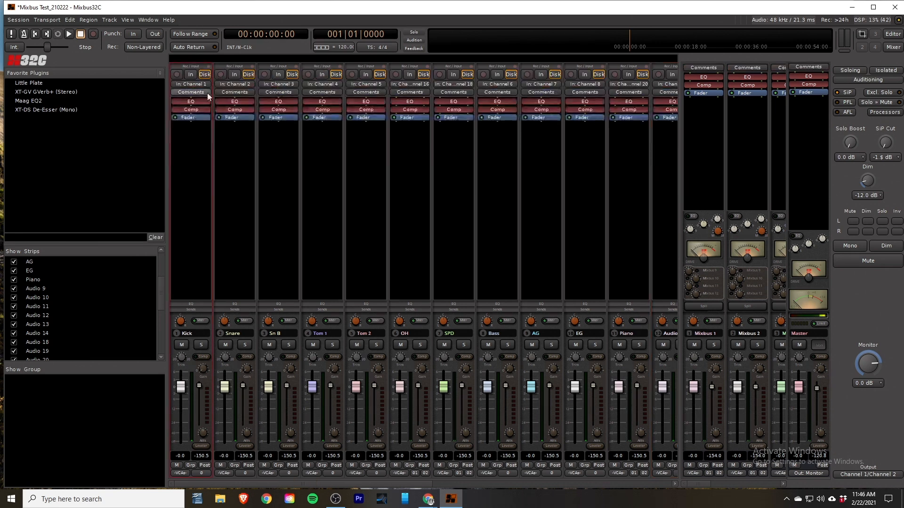
{"action": "left_click", "coordinate": [200, 86]}
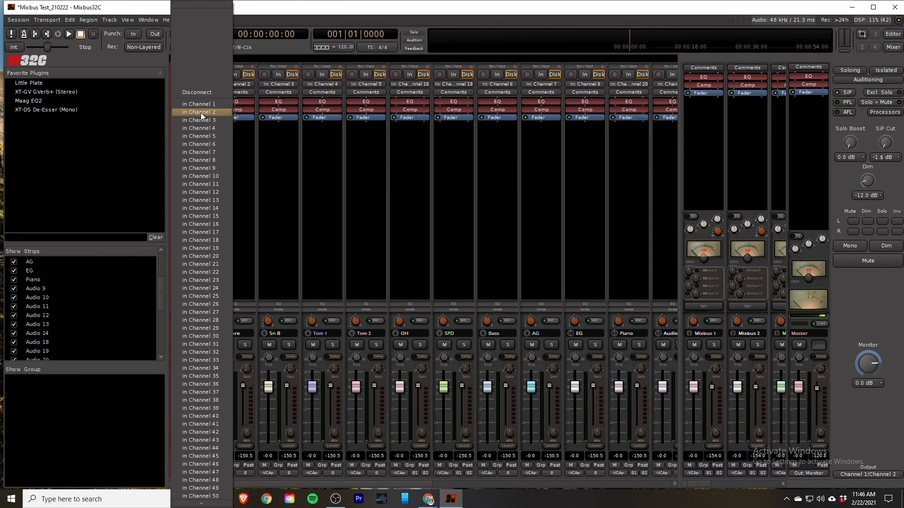
{"action": "left_click", "coordinate": [203, 105]}
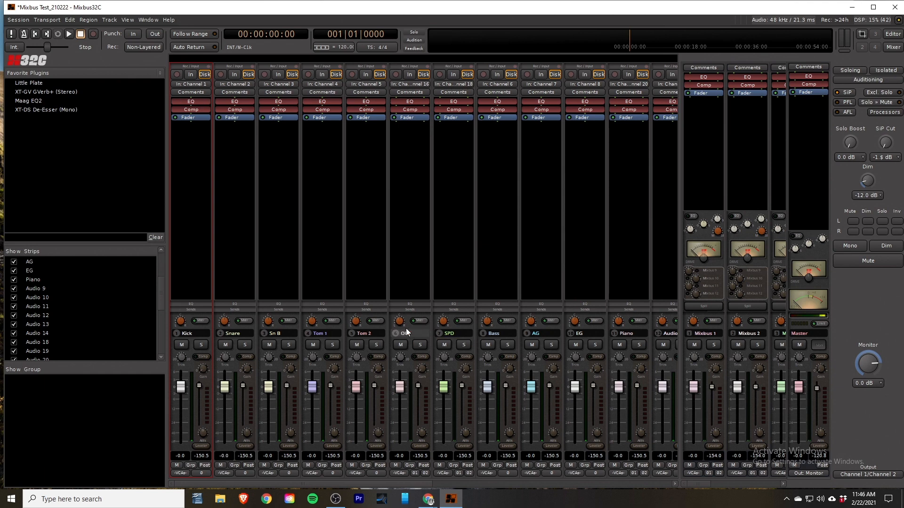
{"action": "left_click", "coordinate": [405, 85]}
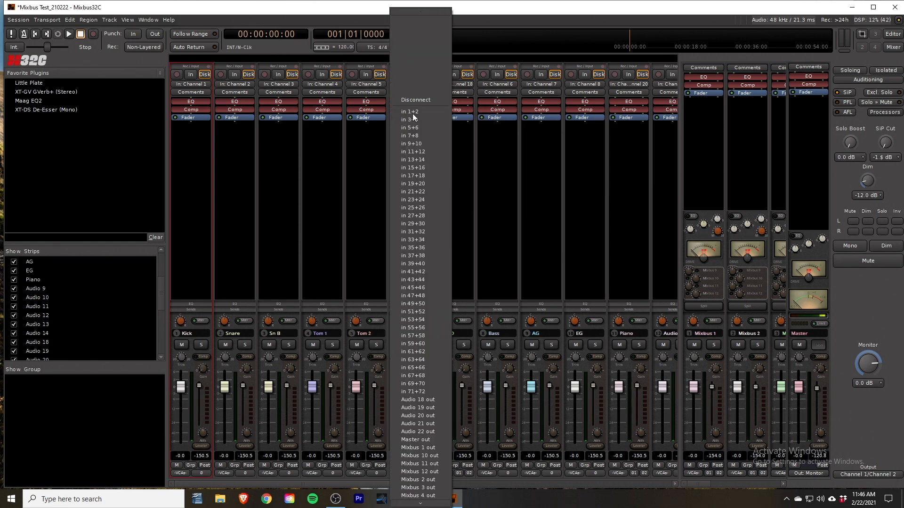
{"action": "left_click", "coordinate": [430, 137]}
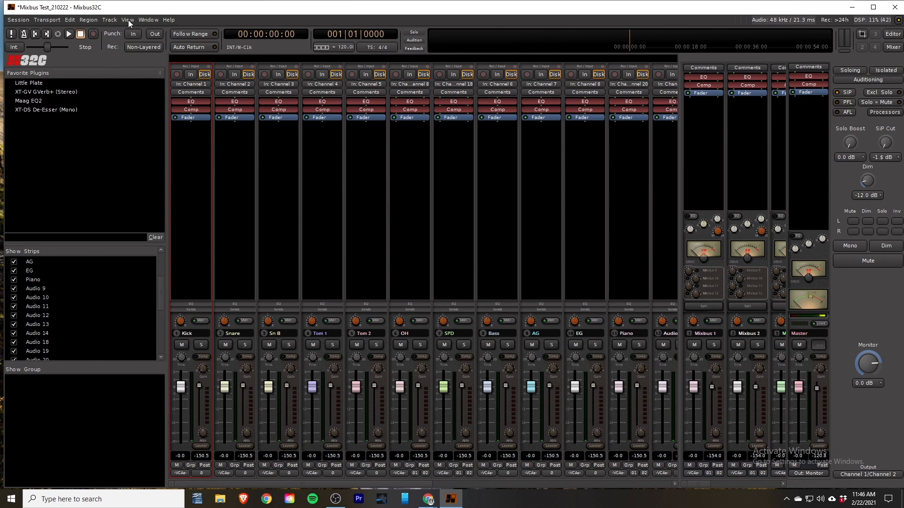
- In the Audio Connection Manager, disconnect hardware Channel 7 from the AG track and Channel 8 from the EG track
{"action": "left_click", "coordinate": [156, 20]}
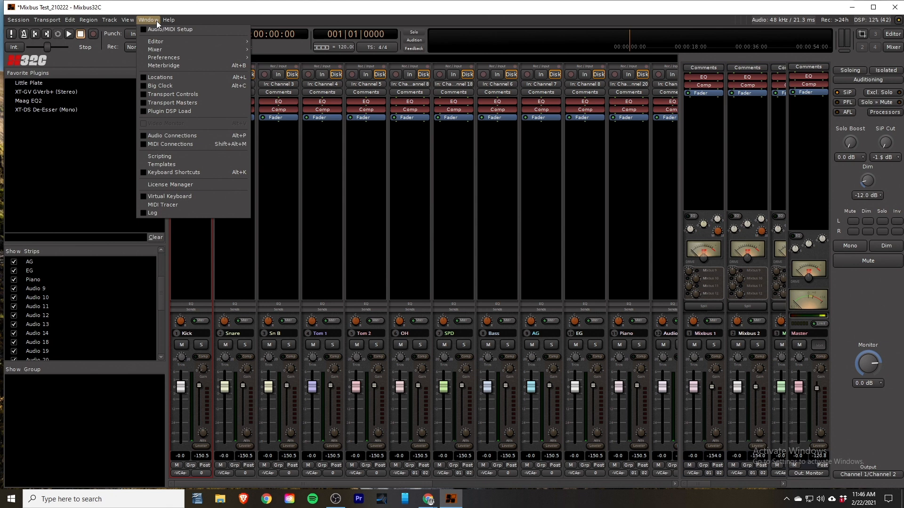
{"action": "left_click", "coordinate": [180, 135]}
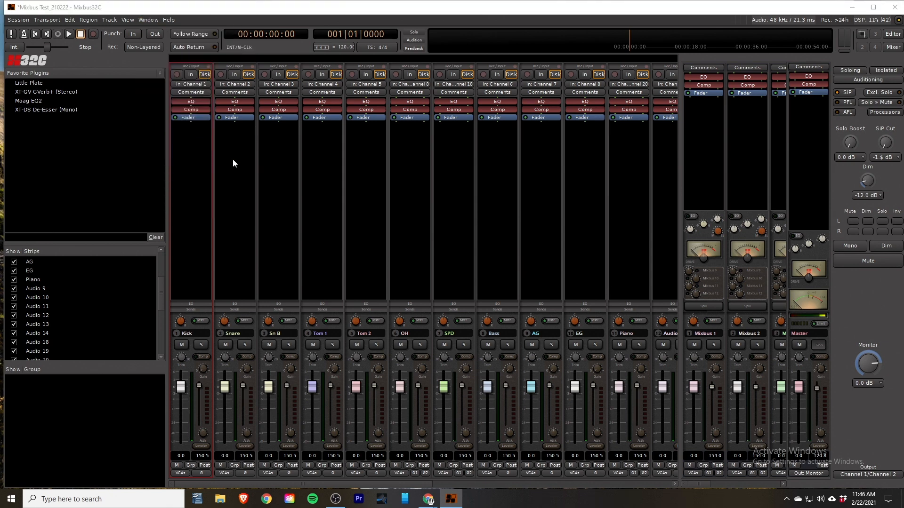
{"action": "left_click_drag", "start_coordinate": [756, 29], "coordinate": [341, 47]}
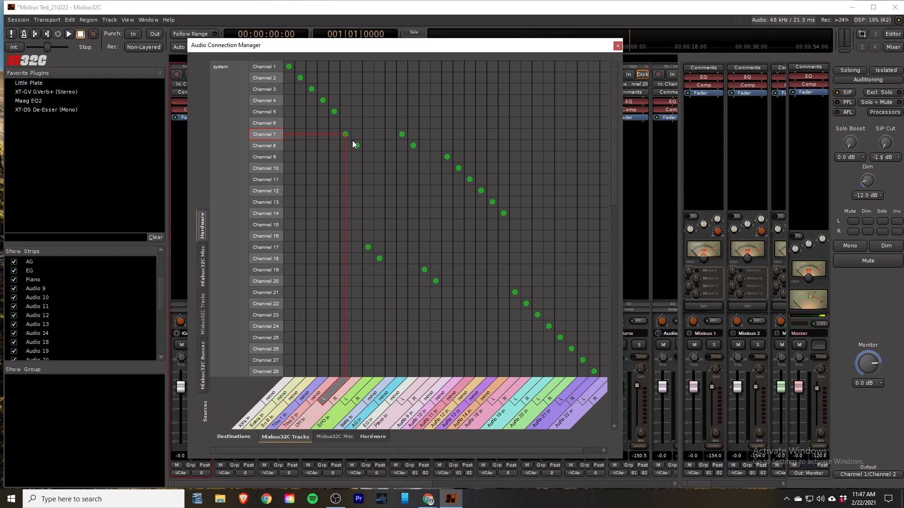
{"action": "left_click", "coordinate": [402, 134]}
{"action": "left_click", "coordinate": [412, 135]}
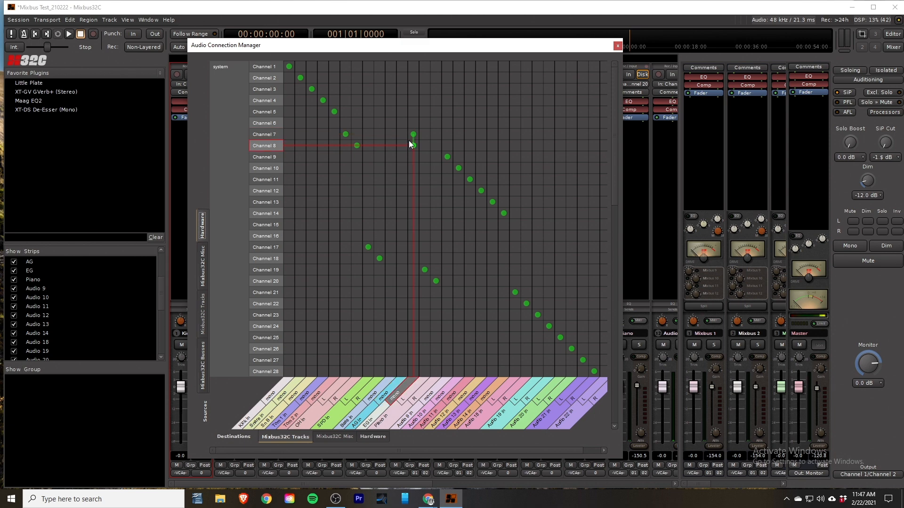
{"action": "left_click", "coordinate": [414, 135]}
{"action": "left_click", "coordinate": [413, 146]}
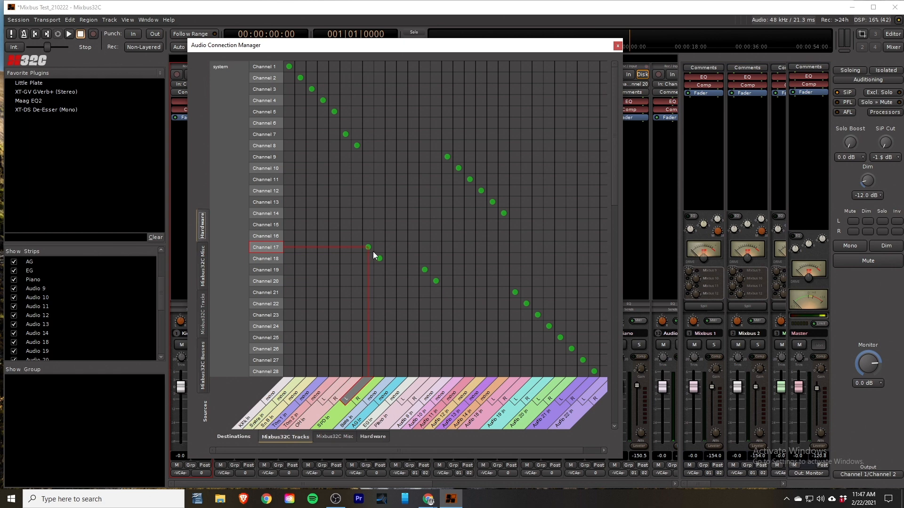
- Connect hardware Channels 9 through 15 in order to the SPD L/R, Bass, AG, EG and Piano L/R inputs
{"action": "left_click", "coordinate": [368, 157]}
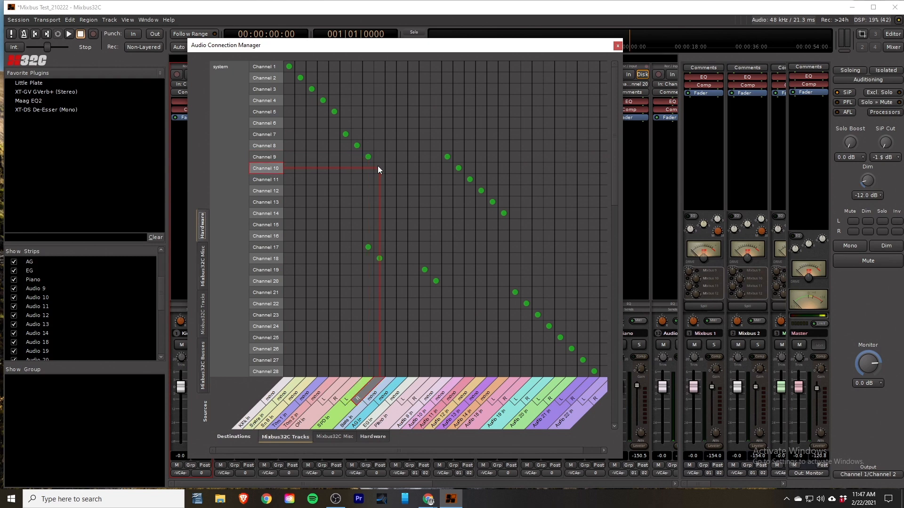
{"action": "left_click", "coordinate": [378, 168]}
{"action": "left_click", "coordinate": [391, 180]}
{"action": "left_click", "coordinate": [403, 191]}
{"action": "left_click", "coordinate": [414, 203]}
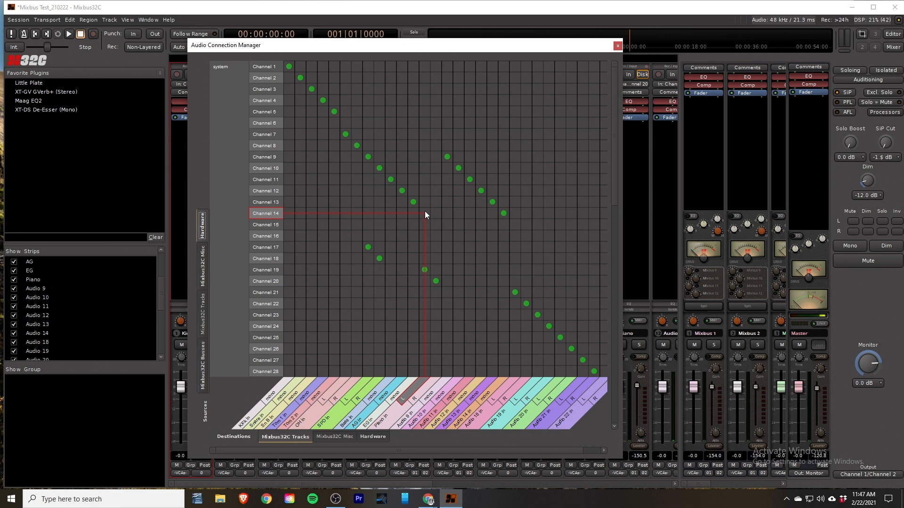
{"action": "left_click", "coordinate": [425, 213]}
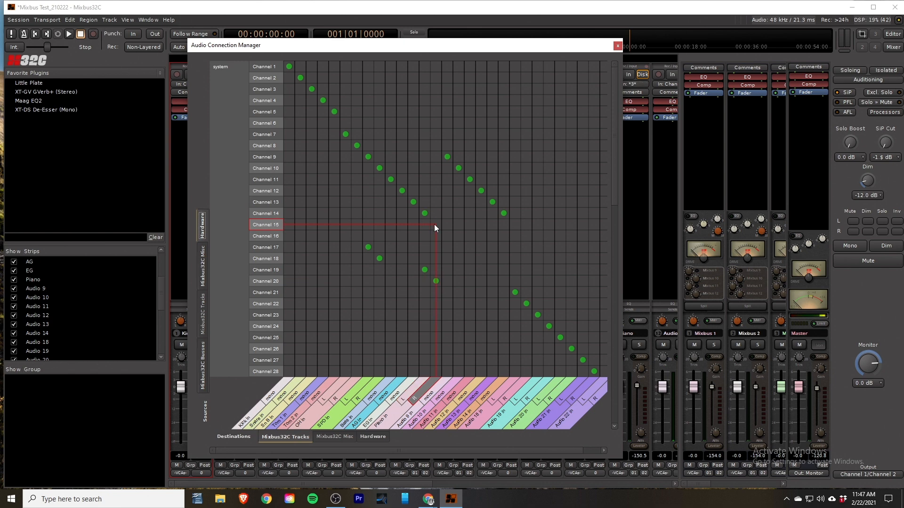
- Disconnect hardware Channels 9 to 14 from the tracks Audio 9 to Audio 14 and close the Audio Connection Manager
{"action": "left_click", "coordinate": [446, 156]}
{"action": "left_click", "coordinate": [457, 168]}
{"action": "left_click", "coordinate": [470, 180]}
{"action": "left_click", "coordinate": [482, 191]}
{"action": "left_click", "coordinate": [493, 202]}
{"action": "left_click", "coordinate": [504, 214]}
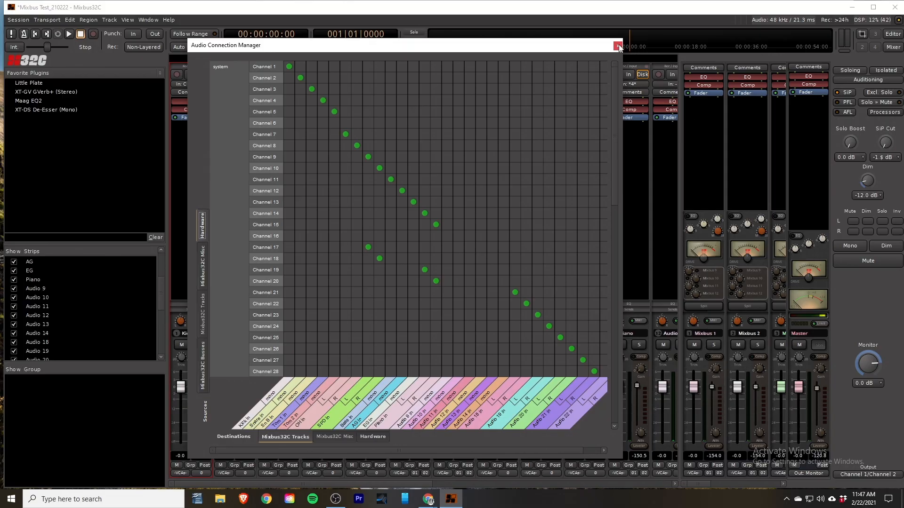
{"action": "left_click", "coordinate": [617, 46]}
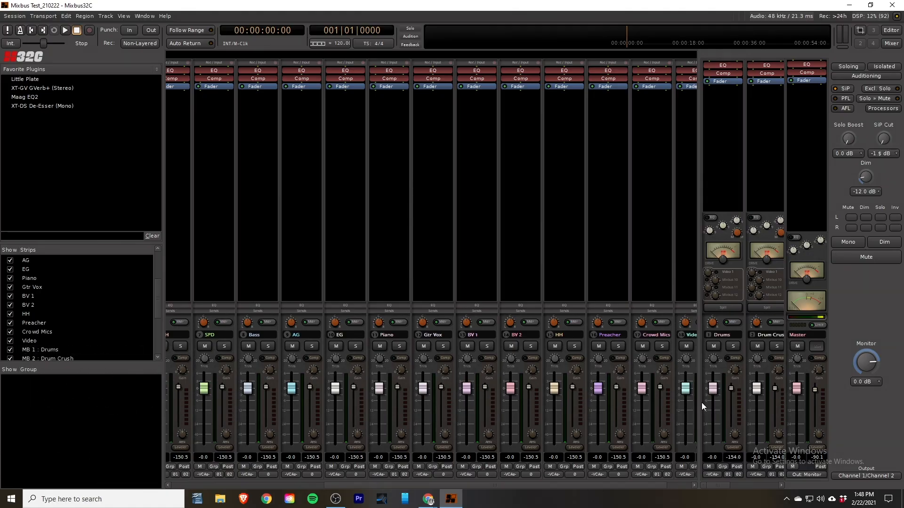
- Widen the mixbus section to view the named busses from Drums to Video, and narrow it again
{"action": "left_click", "coordinate": [701, 360]}
{"action": "left_click_drag", "start_coordinate": [699, 359], "coordinate": [345, 341]}
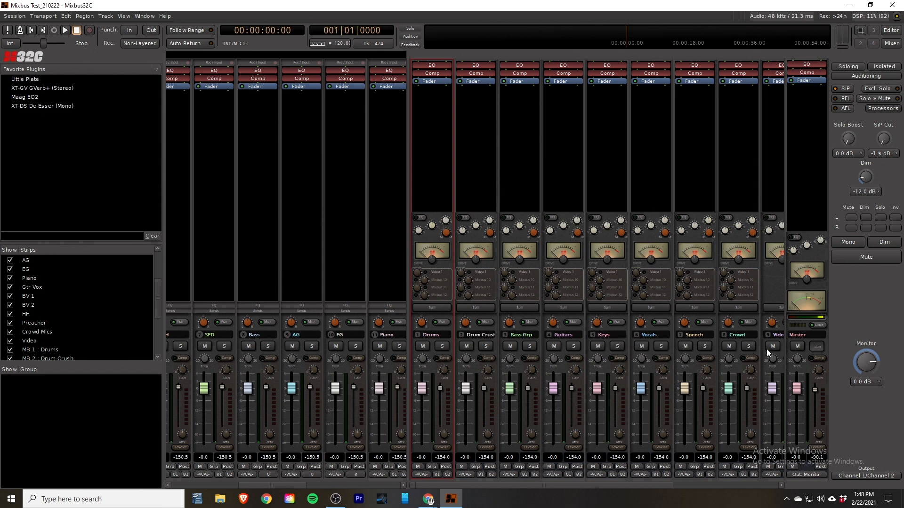
{"action": "left_click_drag", "start_coordinate": [408, 354], "coordinate": [665, 372]}
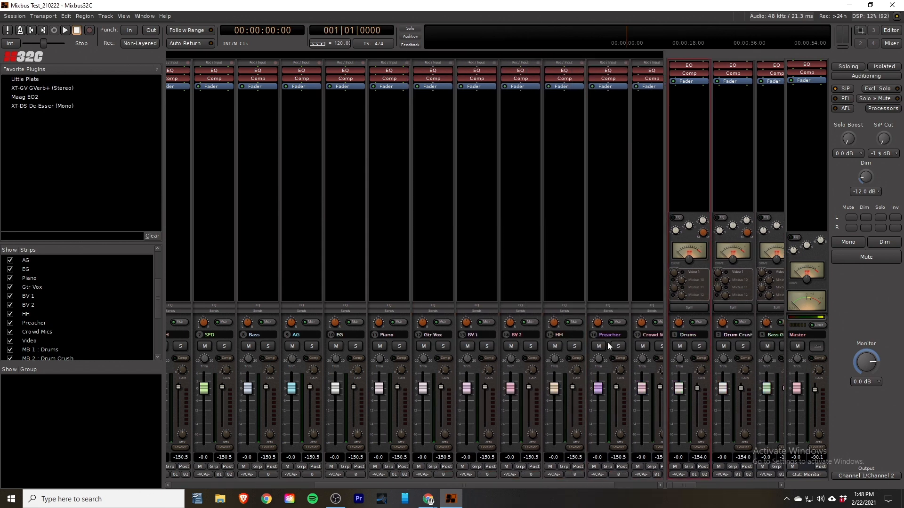
- Hide the mixer list and expand the mixbus sends section on the channel strips
{"action": "left_click", "coordinate": [123, 16]}
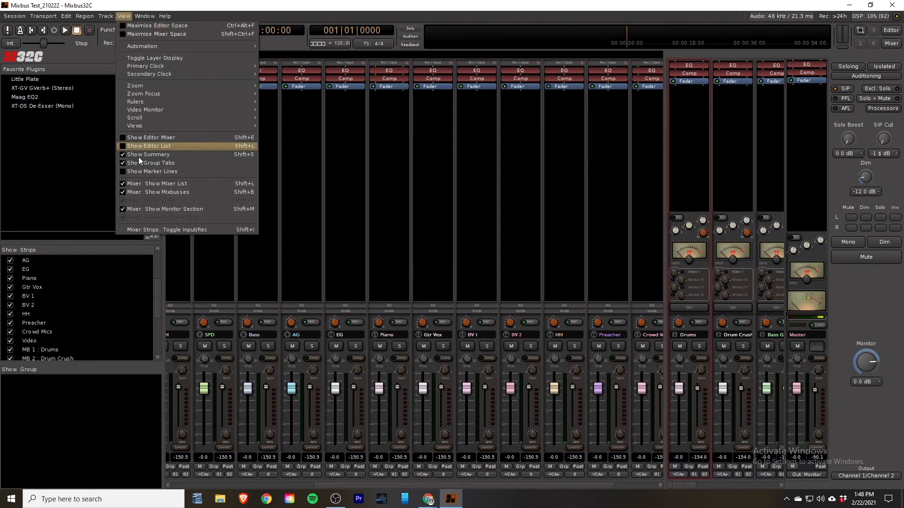
{"action": "left_click", "coordinate": [133, 188]}
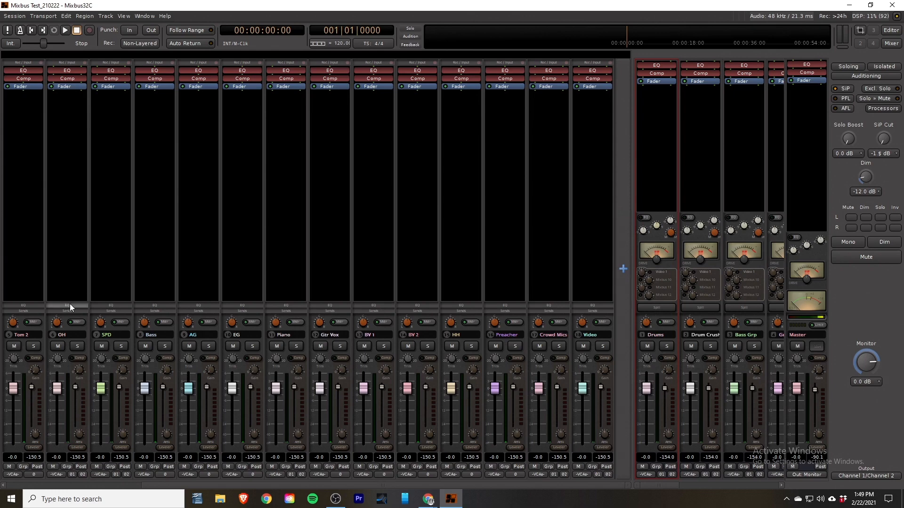
{"action": "left_click", "coordinate": [27, 310]}
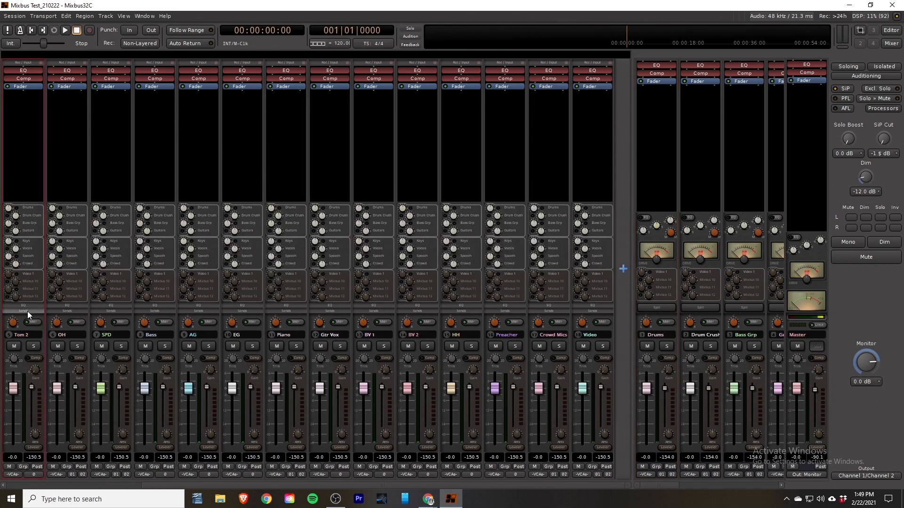
- Assign the Kick, Snare, Sn B, Tom 1, Tom 2, OH and SPD tracks to the Drums and Drum Crush mixbusses
{"action": "left_click", "coordinate": [19, 485]}
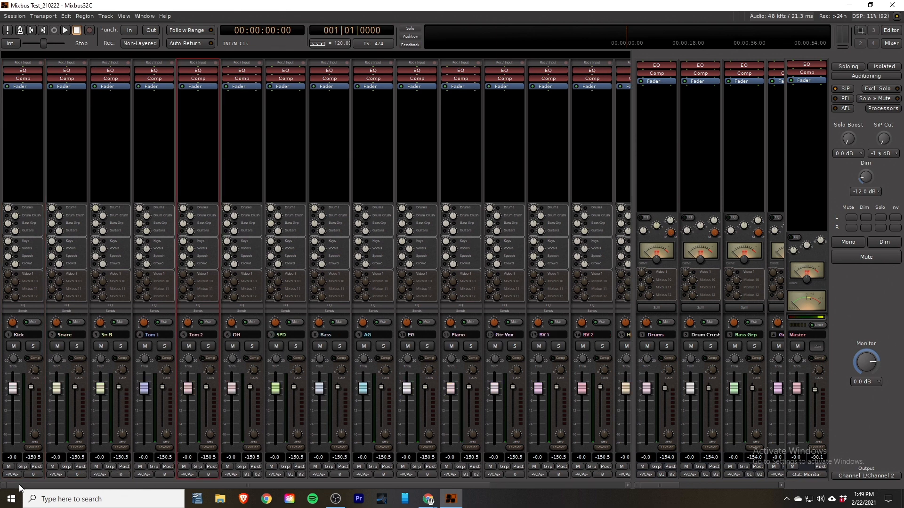
{"action": "left_click", "coordinate": [28, 209]}
{"action": "left_click", "coordinate": [28, 214]}
{"action": "left_click", "coordinate": [69, 210]}
{"action": "left_click", "coordinate": [69, 214]}
{"action": "left_click", "coordinate": [114, 210]}
{"action": "left_click", "coordinate": [118, 217]}
{"action": "left_click", "coordinate": [160, 209]}
{"action": "left_click", "coordinate": [161, 216]}
{"action": "left_click", "coordinate": [205, 209]}
{"action": "left_click", "coordinate": [206, 216]}
{"action": "left_click", "coordinate": [246, 209]}
{"action": "left_click", "coordinate": [251, 216]}
{"action": "left_click", "coordinate": [293, 209]}
{"action": "left_click", "coordinate": [297, 217]}
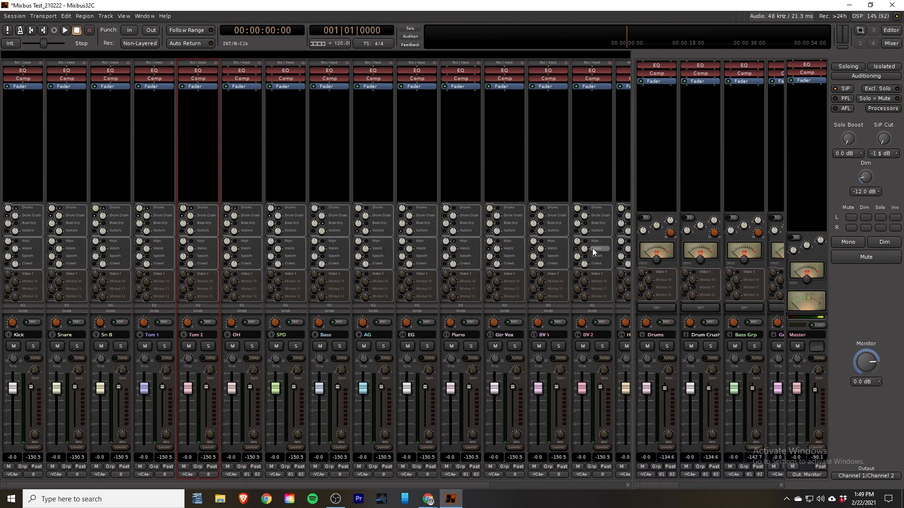
{"action": "left_click_drag", "start_coordinate": [472, 485], "coordinate": [612, 486]}
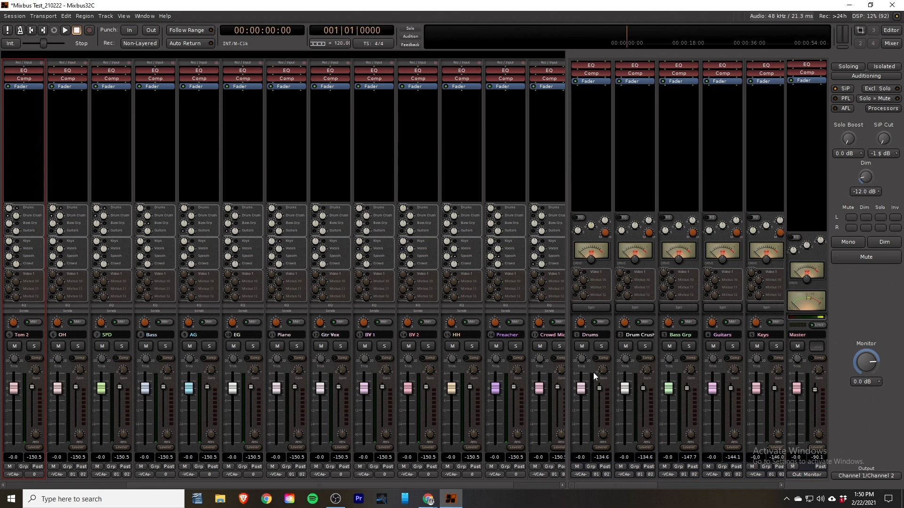
{"action": "scroll", "coordinate": [563, 341], "scroll_direction": "right", "scroll_amount": 2}
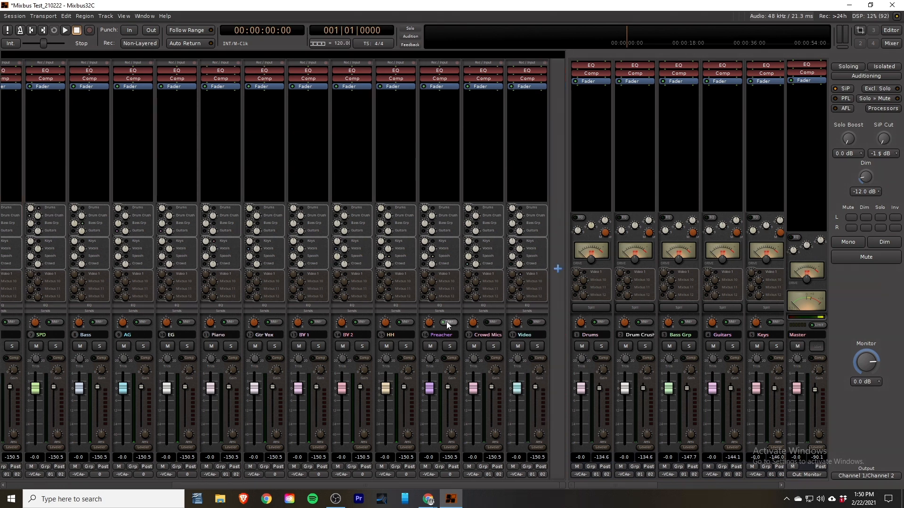
{"action": "scroll", "coordinate": [124, 323], "scroll_direction": "left", "scroll_amount": 8}
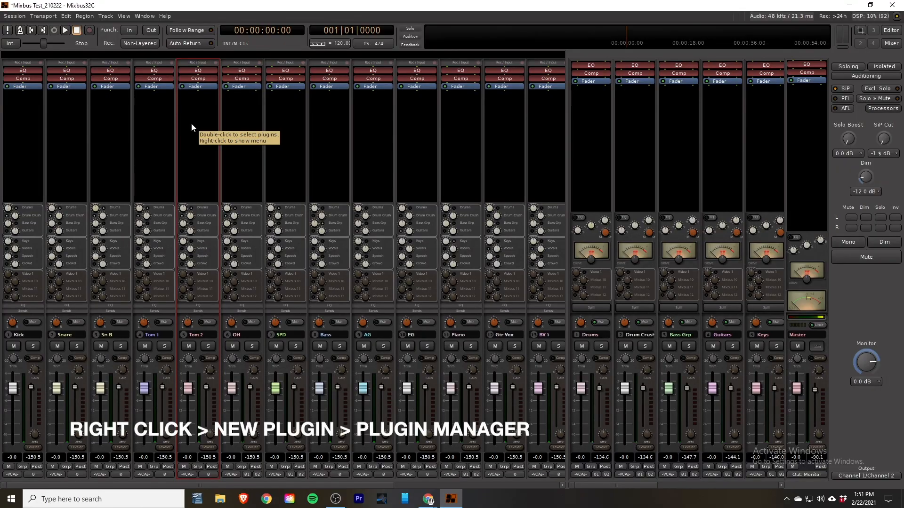
- Open the Plugin Manager from the Tom 2 track, browse the effects and mark Waves Tune Real-Time Mono as a favorite
{"action": "right_click", "coordinate": [192, 127]}
{"action": "mouse_move", "coordinate": [240, 127]}
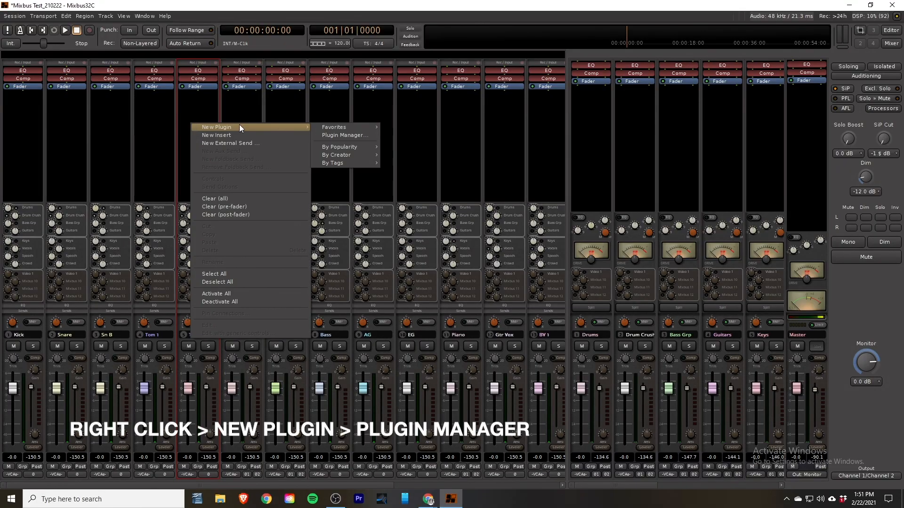
{"action": "left_click", "coordinate": [346, 134]}
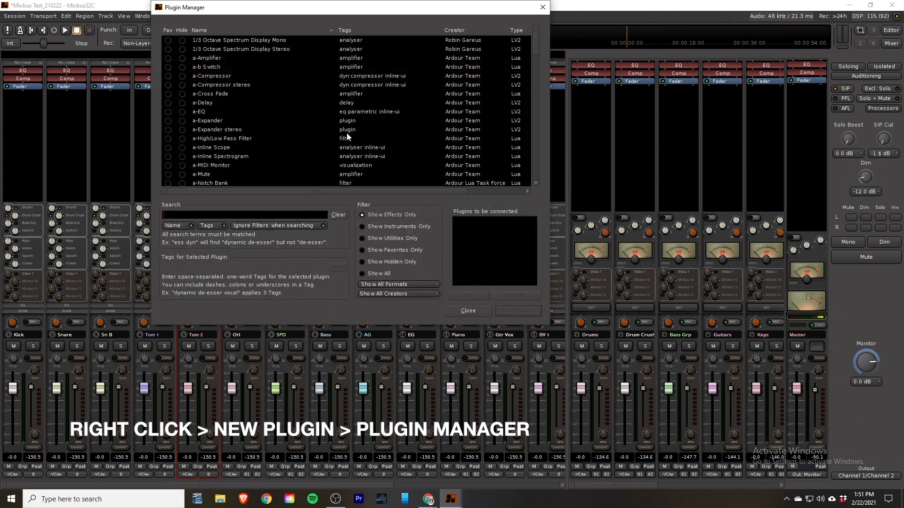
{"action": "scroll", "coordinate": [246, 67], "scroll_direction": "down", "scroll_amount": 10}
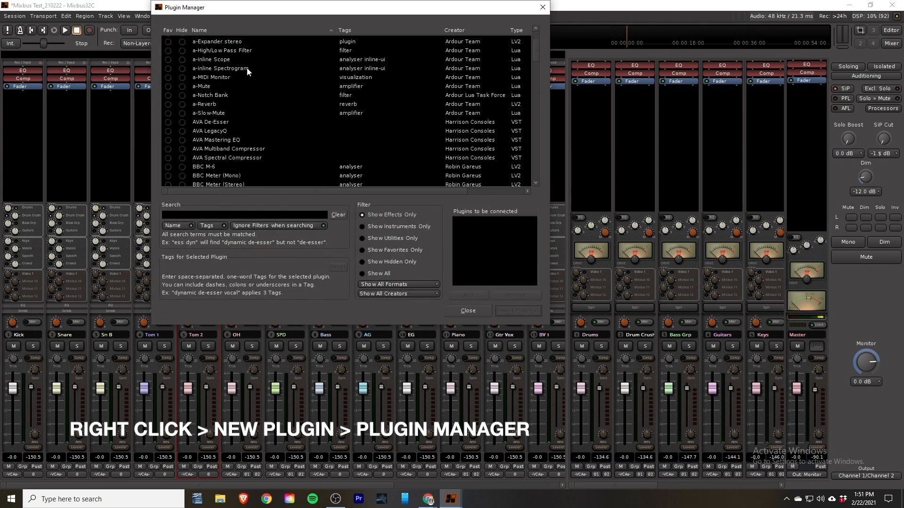
{"action": "scroll", "coordinate": [247, 68], "scroll_direction": "down", "scroll_amount": 5}
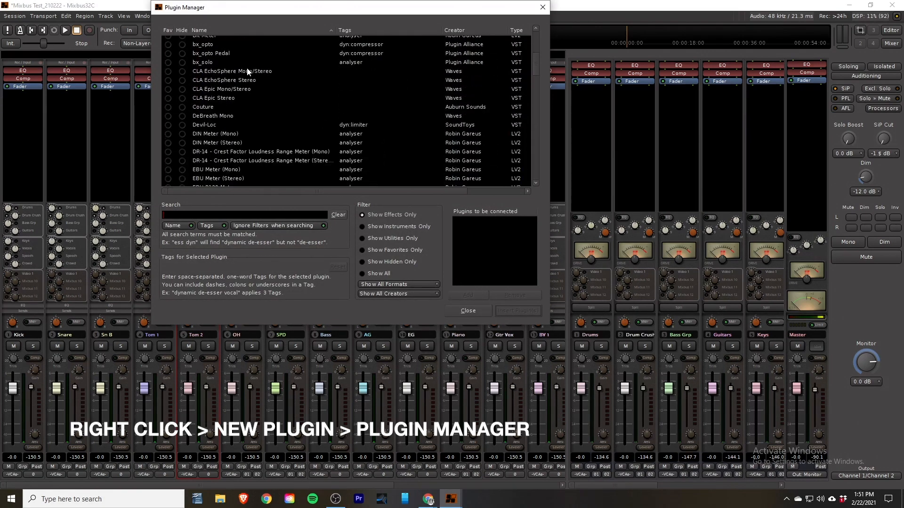
{"action": "scroll", "coordinate": [247, 68], "scroll_direction": "down", "scroll_amount": 5}
{"action": "scroll", "coordinate": [247, 112], "scroll_direction": "down", "scroll_amount": 5}
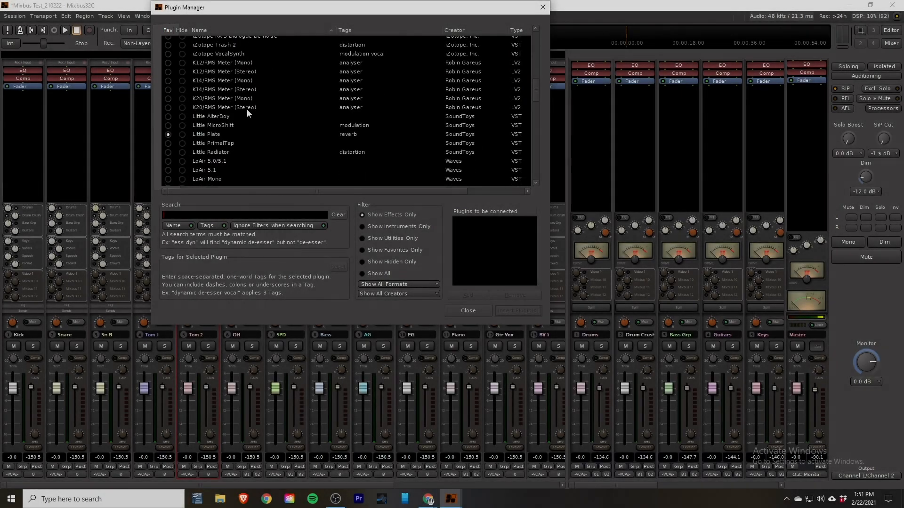
{"action": "scroll", "coordinate": [247, 109], "scroll_direction": "down", "scroll_amount": 1}
{"action": "scroll", "coordinate": [232, 178], "scroll_direction": "down", "scroll_amount": 1}
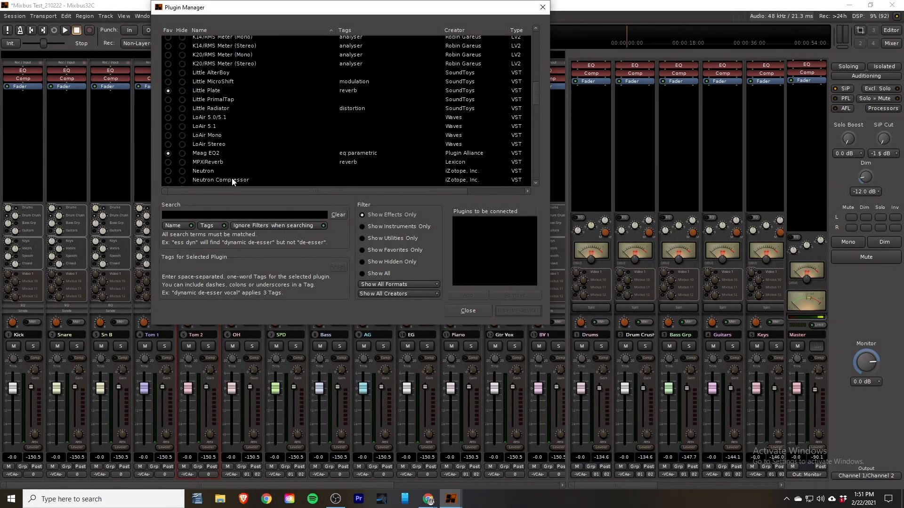
{"action": "scroll", "coordinate": [220, 157], "scroll_direction": "down", "scroll_amount": 1}
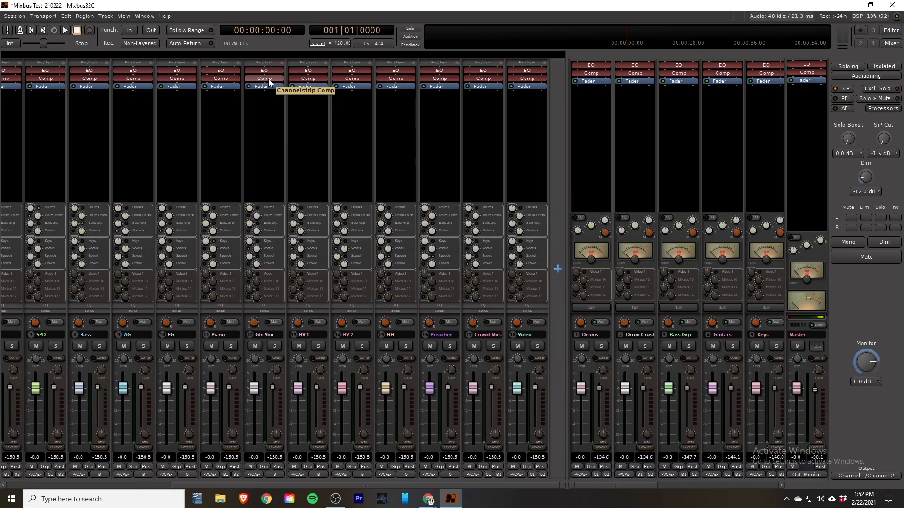
- Add the favorite plugin Waves Tune Real-Time Mono to the Gtr Vox track and place it before the Comp
{"action": "right_click", "coordinate": [268, 79]}
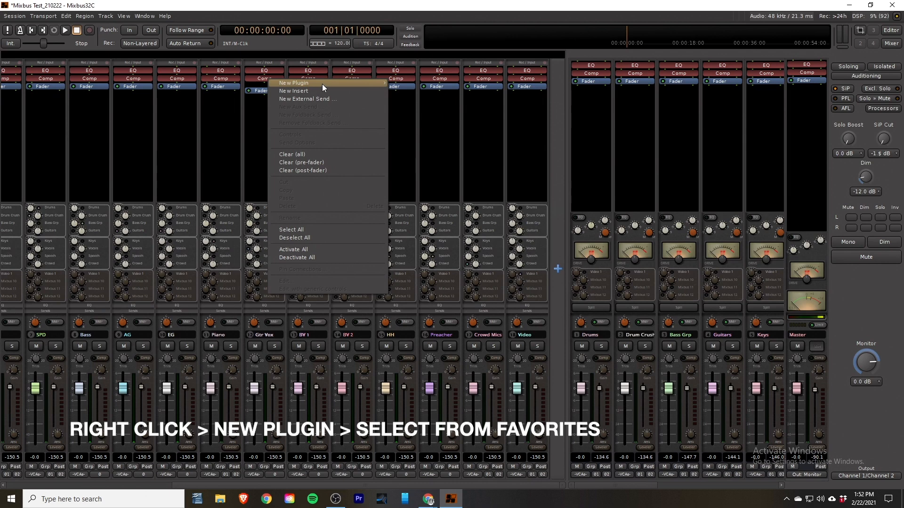
{"action": "mouse_move", "coordinate": [322, 84]}
{"action": "mouse_move", "coordinate": [414, 85]}
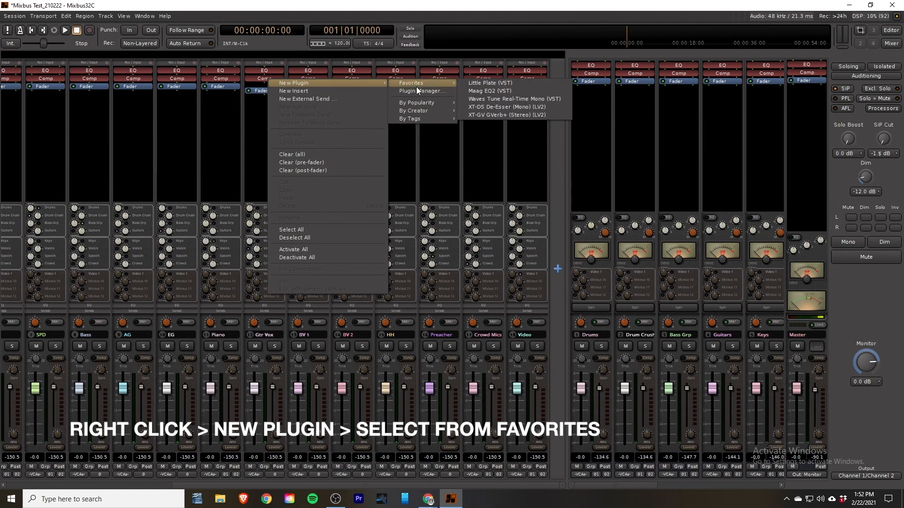
{"action": "left_click", "coordinate": [509, 99]}
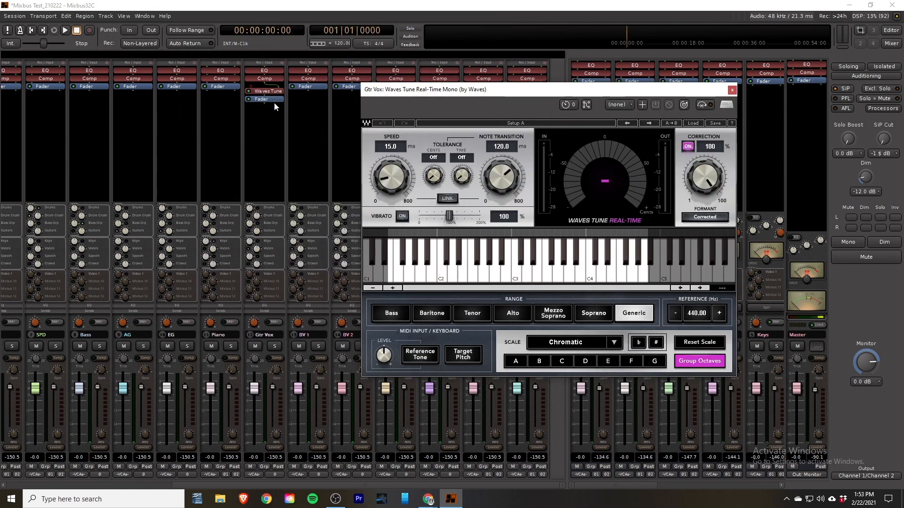
{"action": "left_click_drag", "start_coordinate": [274, 92], "coordinate": [268, 85]}
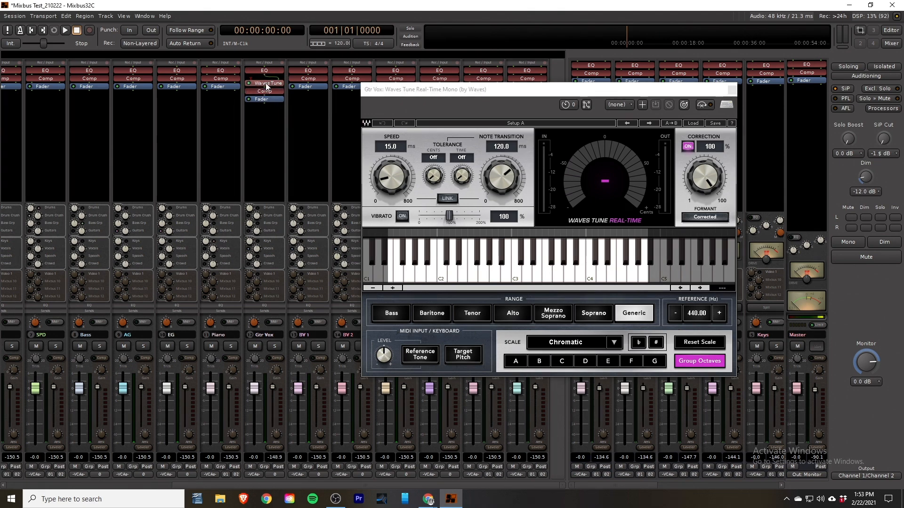
- Add the XT-DS De-Esser (Mono) to Gtr Vox between Waves Tune and the Comp, and move its window aside
{"action": "right_click", "coordinate": [267, 86]}
{"action": "mouse_move", "coordinate": [269, 91]}
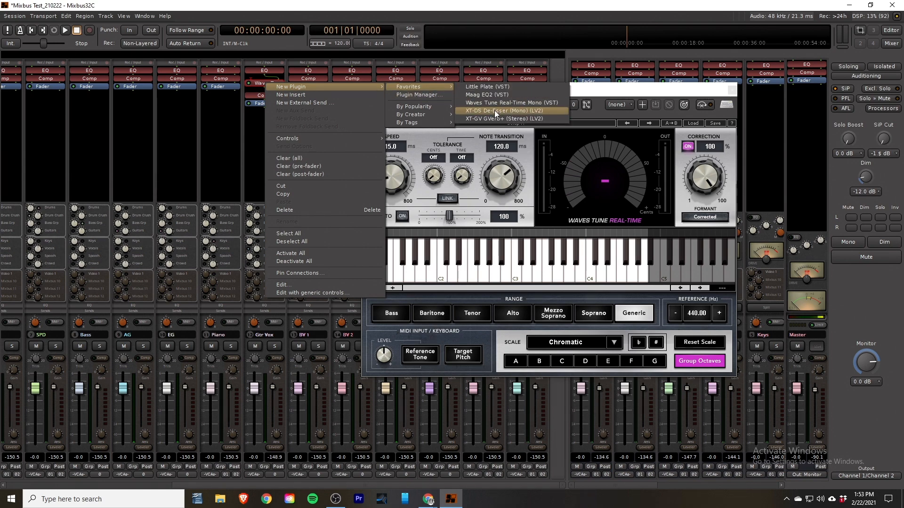
{"action": "left_click", "coordinate": [495, 111]}
{"action": "left_click_drag", "start_coordinate": [468, 8], "coordinate": [516, 50]}
{"action": "left_click", "coordinate": [268, 91]}
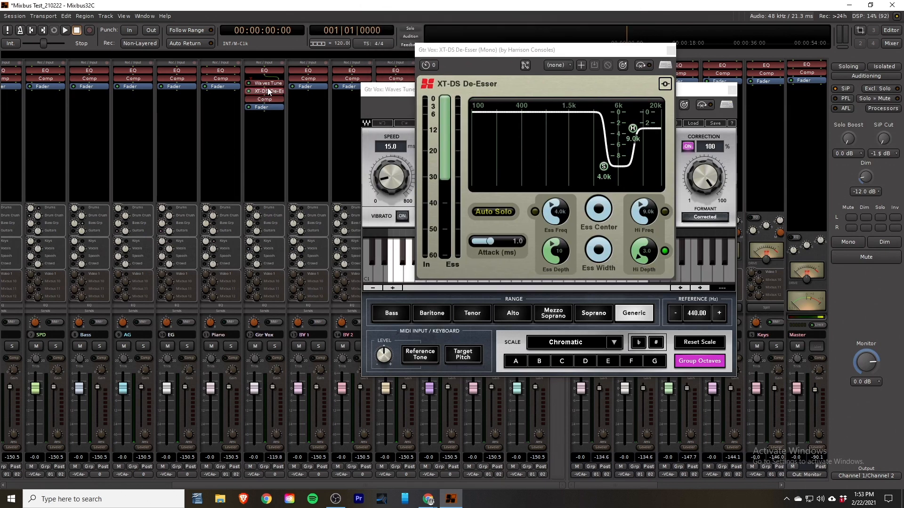
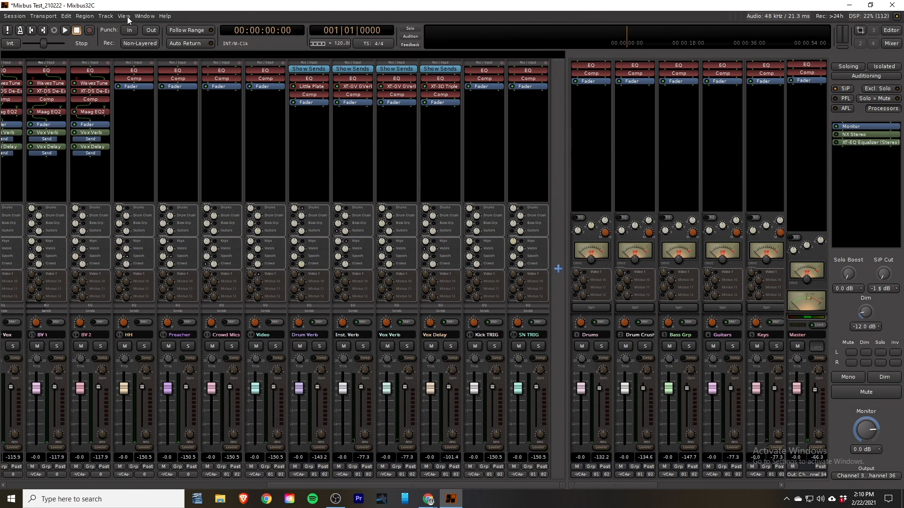
- Show the mixer list and reorder the strips, placing Kick TRIG directly after Kick and SN TRIG directly after Snare
{"action": "left_click", "coordinate": [148, 184]}
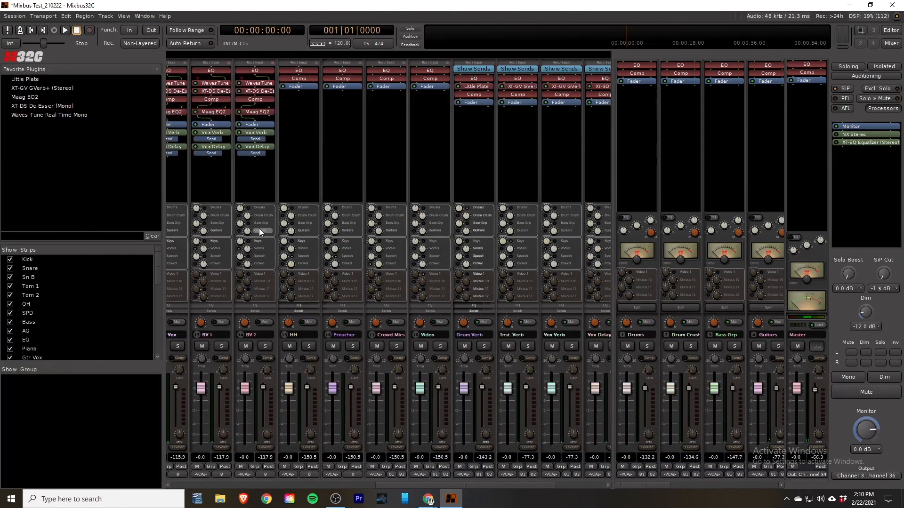
{"action": "left_click_drag", "start_coordinate": [158, 276], "coordinate": [153, 351]}
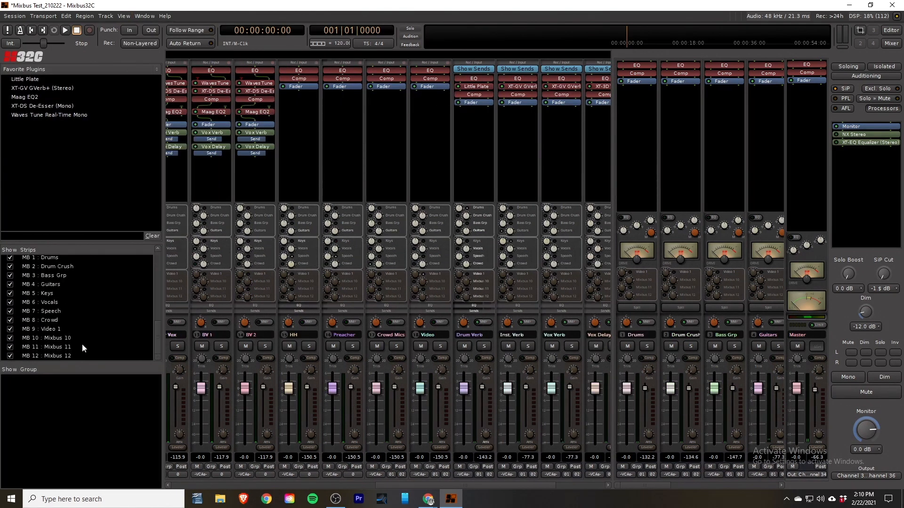
{"action": "scroll", "coordinate": [60, 301], "scroll_direction": "up", "scroll_amount": 10}
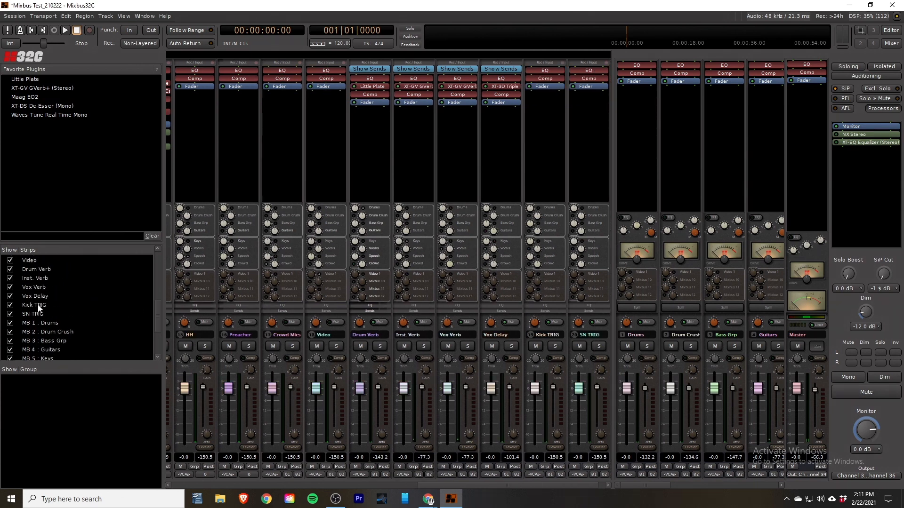
{"action": "left_click_drag", "start_coordinate": [159, 273], "coordinate": [159, 348]}
{"action": "scroll", "coordinate": [145, 276], "scroll_direction": "up", "scroll_amount": 3}
{"action": "mouse_move", "coordinate": [45, 302]}
{"action": "left_mouse_down"}
{"action": "mouse_move", "coordinate": [57, 258]}
{"action": "mouse_move", "coordinate": [41, 257]}
{"action": "mouse_move", "coordinate": [41, 284]}
{"action": "left_mouse_up"}
- Turn off the Main mix assignment on the Kick TRIG and SN TRIG tracks
{"action": "left_click_drag", "start_coordinate": [422, 485], "coordinate": [109, 480]}
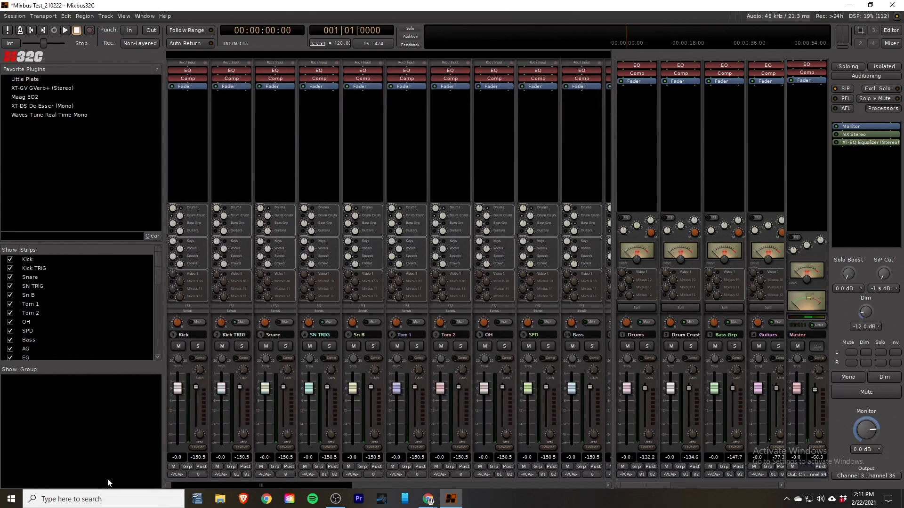
{"action": "left_click", "coordinate": [241, 323]}
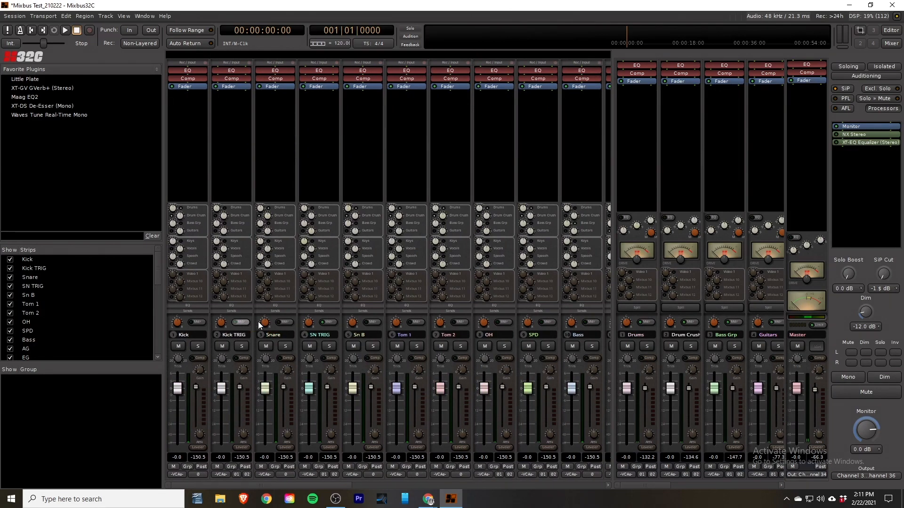
{"action": "left_click", "coordinate": [325, 323]}
- Insert the Trigger 2 plugin on the Kick TRIG track
{"action": "right_click", "coordinate": [231, 134]}
{"action": "mouse_move", "coordinate": [236, 137]}
{"action": "left_click", "coordinate": [397, 149]}
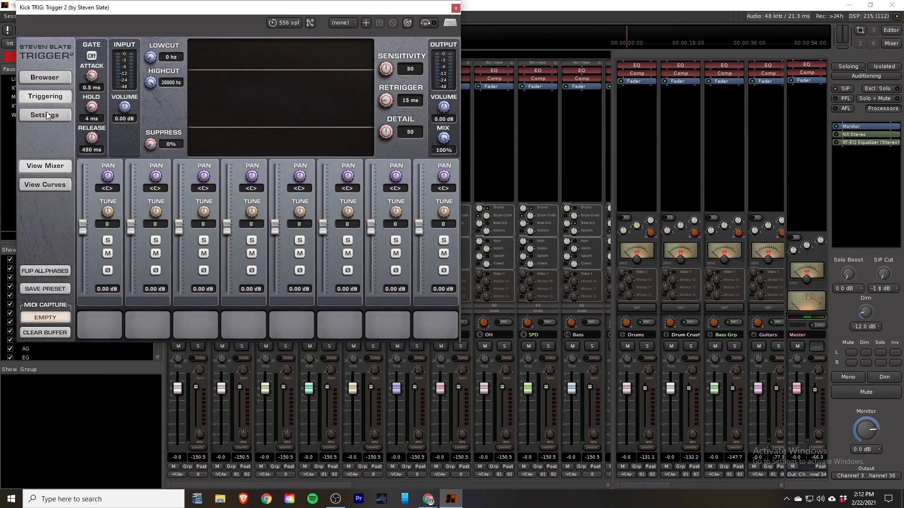
- Set the Trigger 2 latency on Kick TRIG to Live in the plugin's settings
{"action": "left_click", "coordinate": [46, 117]}
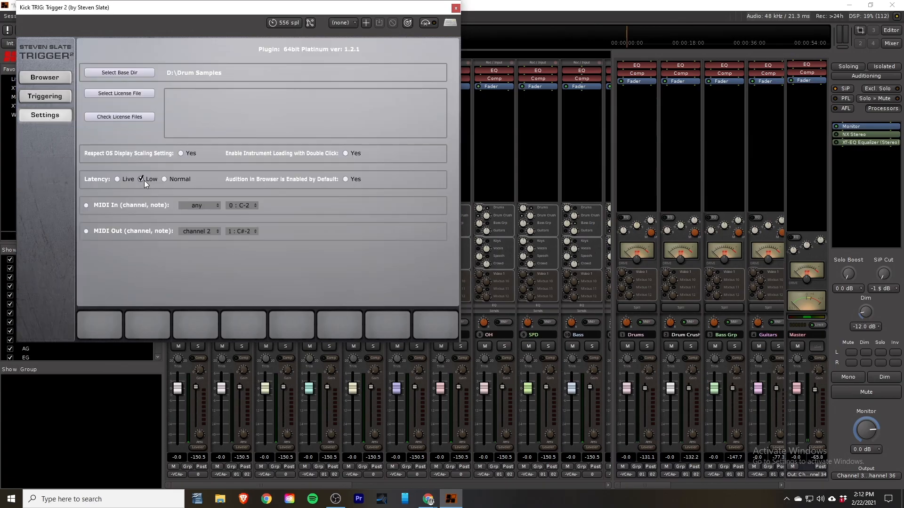
{"action": "left_click", "coordinate": [118, 179]}
{"action": "left_click", "coordinate": [118, 179]}
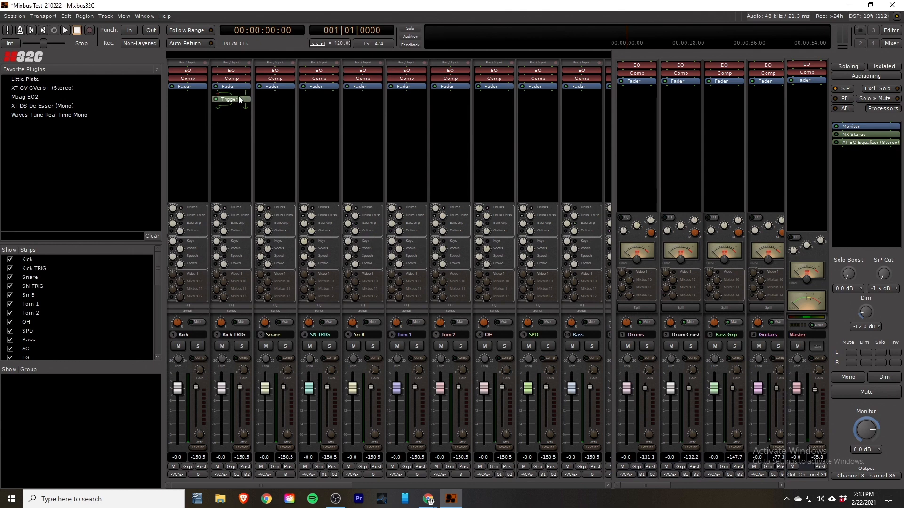
- Delete the Trigger 2 plugin from the Kick TRIG track
{"action": "right_click", "coordinate": [227, 97]}
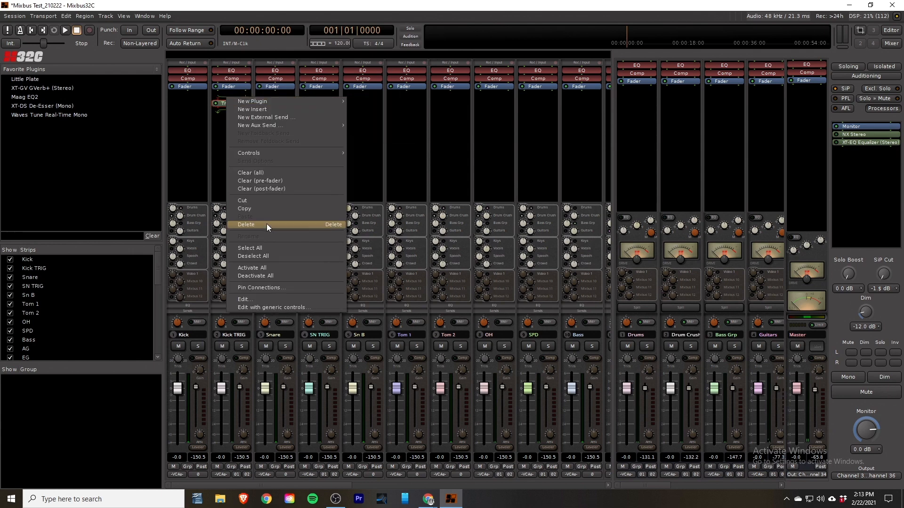
{"action": "left_click", "coordinate": [225, 164]}
{"action": "key", "text": "Delete"}
- Insert a fresh Trigger 2 plugin on the Kick TRIG track and move its window aside
{"action": "right_click", "coordinate": [229, 97]}
{"action": "mouse_move", "coordinate": [231, 100]}
{"action": "mouse_move", "coordinate": [398, 122]}
{"action": "left_click", "coordinate": [442, 160]}
{"action": "left_click_drag", "start_coordinate": [250, 7], "coordinate": [311, 39]}
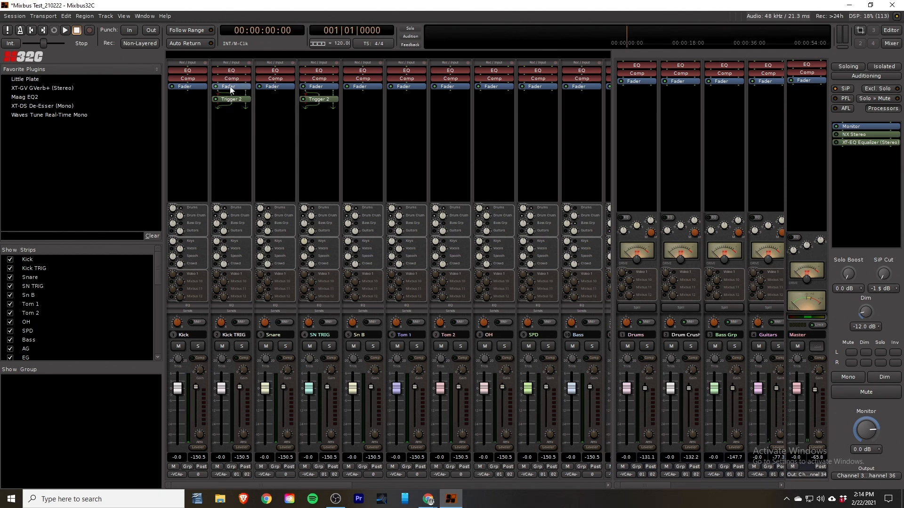
- Move Trigger 2 ahead of the EQ in the processor chains of both Kick TRIG and SN TRIG
{"action": "left_click_drag", "start_coordinate": [230, 100], "coordinate": [232, 73]}
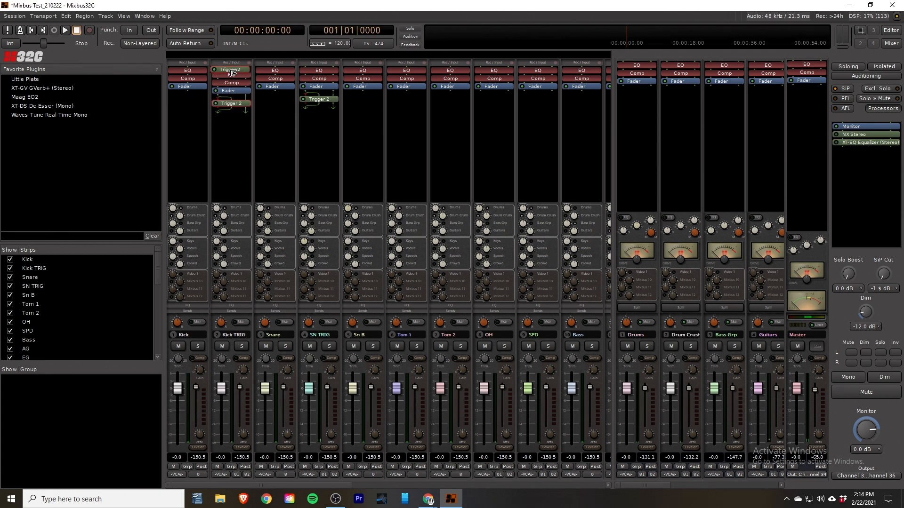
{"action": "left_click_drag", "start_coordinate": [324, 100], "coordinate": [320, 73]}
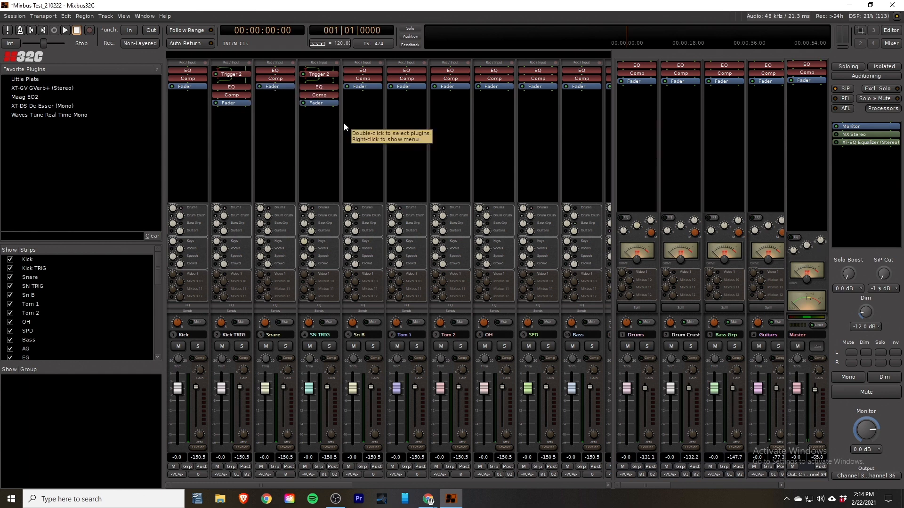
- In the audio connections for the Mixbus32C tracks, disconnect Channels 24 and 25 from Kick TRIG and Channels 26 and 27 from SN TRIG
{"action": "left_click", "coordinate": [146, 13]}
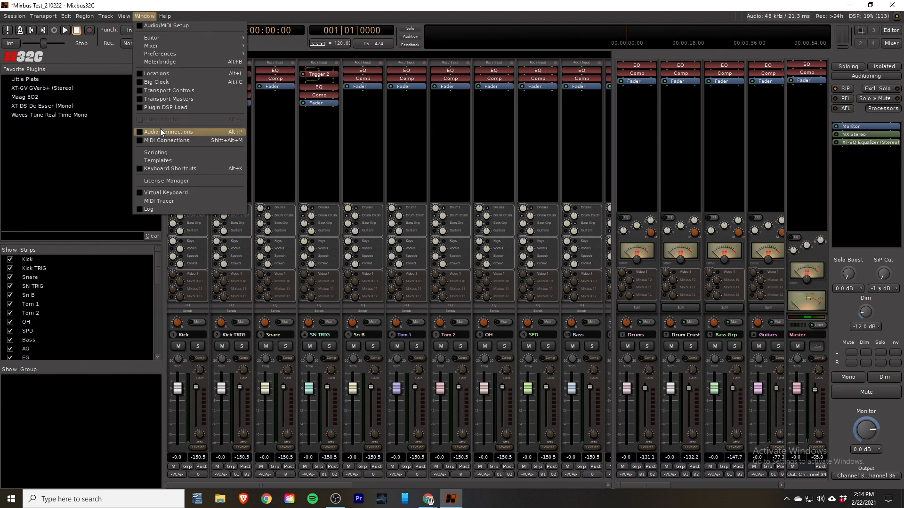
{"action": "left_click", "coordinate": [160, 129]}
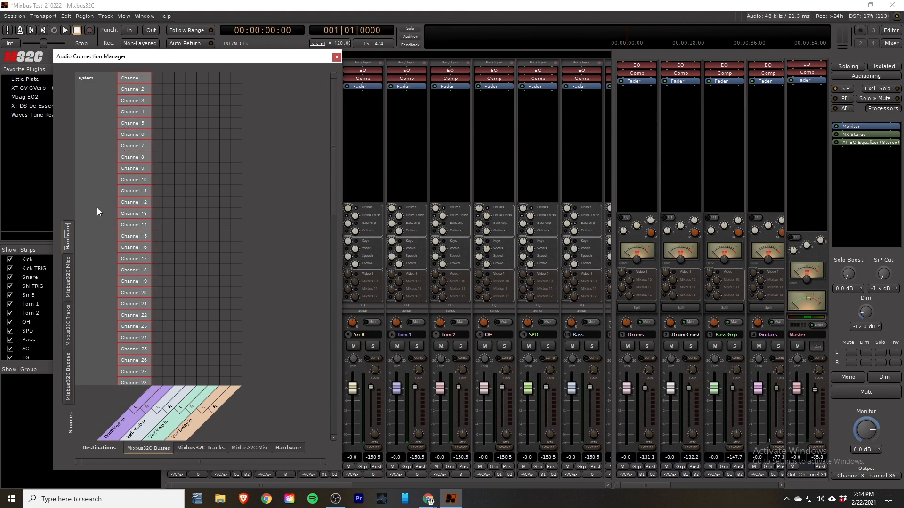
{"action": "left_click", "coordinate": [197, 447]}
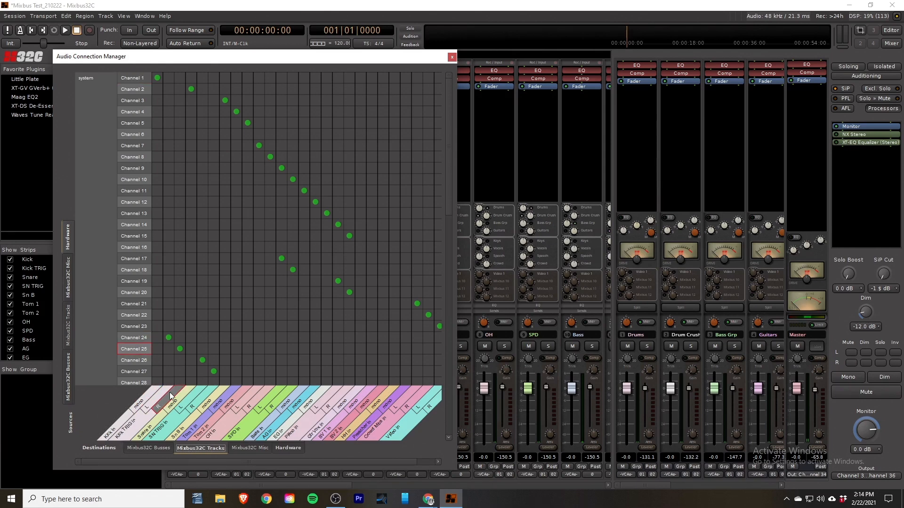
{"action": "left_click", "coordinate": [168, 338]}
{"action": "left_click", "coordinate": [181, 348]}
{"action": "left_click", "coordinate": [202, 361]}
{"action": "left_click", "coordinate": [214, 372]}
- Connect Channel 1 to both Kick TRIG inputs and Channel 2 to both SN TRIG inputs, and close the connection manager
{"action": "left_click", "coordinate": [169, 78]}
{"action": "left_click", "coordinate": [177, 78]}
{"action": "left_click", "coordinate": [201, 89]}
{"action": "left_click", "coordinate": [213, 89]}
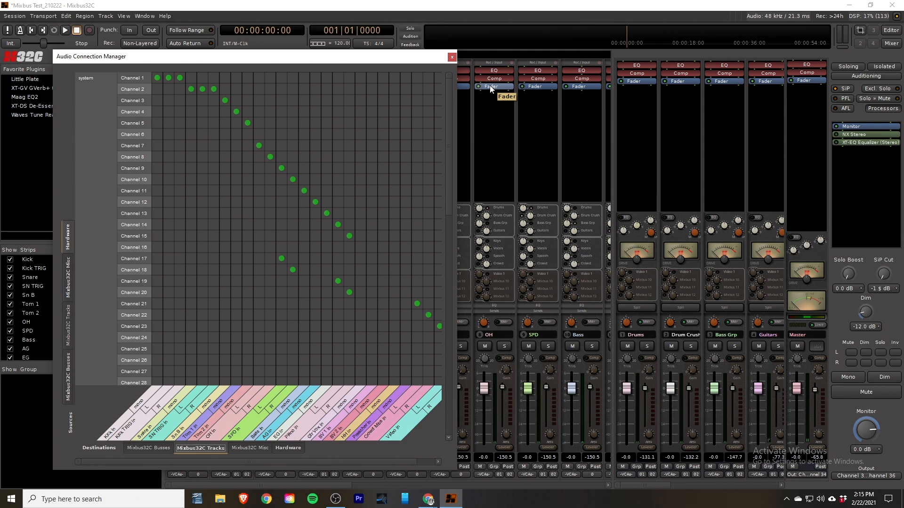
{"action": "left_click", "coordinate": [452, 56]}
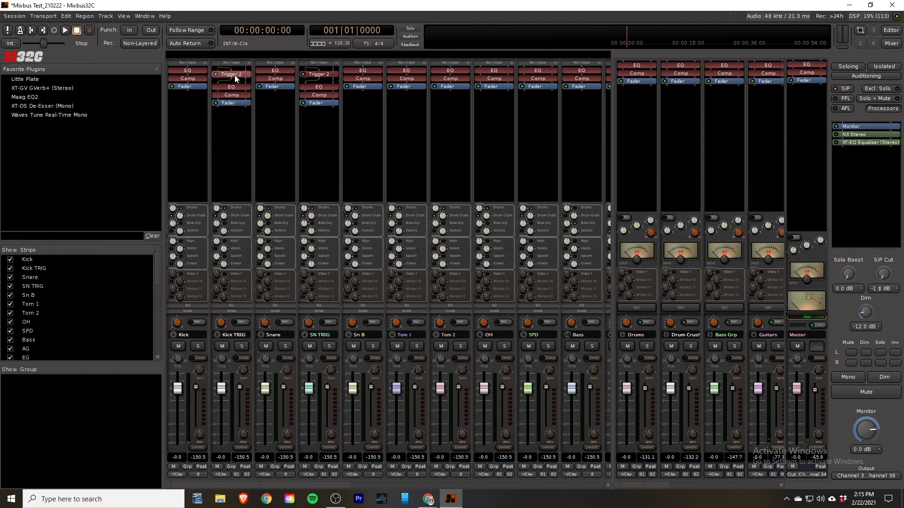
- Load ACKick Z1.tci from Trigger2 Kicks into the first sample slot of Kick TRIG's Trigger 2, audition it, and close the plugin
{"action": "double_click", "coordinate": [235, 75]}
{"action": "left_click", "coordinate": [133, 138]}
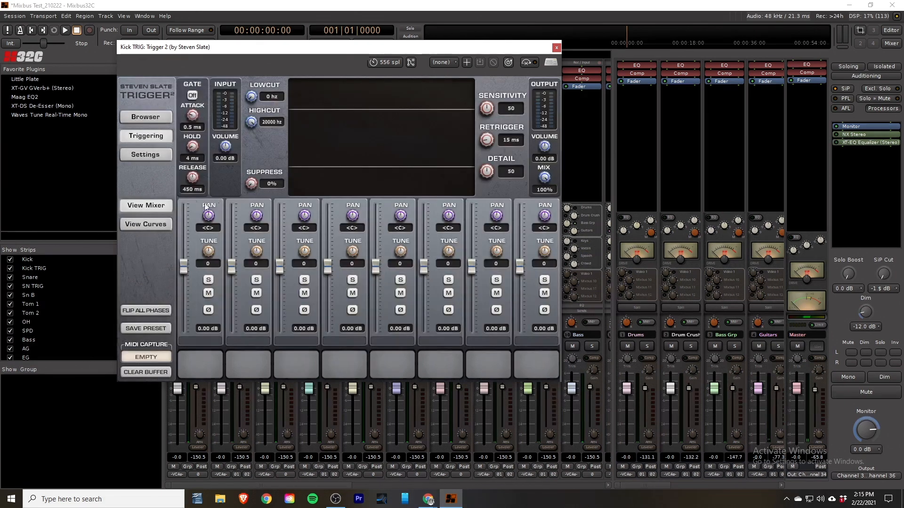
{"action": "left_click", "coordinate": [148, 117]}
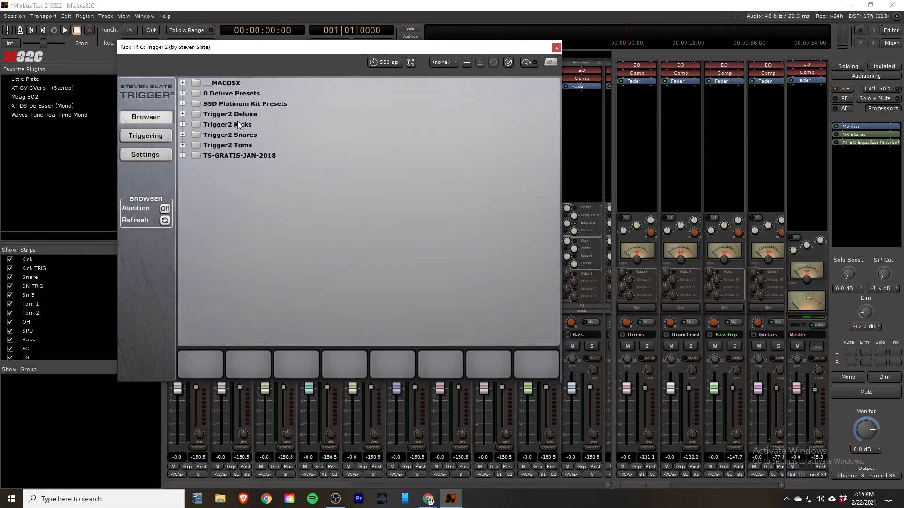
{"action": "left_click", "coordinate": [183, 125]}
{"action": "left_click", "coordinate": [193, 135]}
{"action": "left_click_drag", "start_coordinate": [235, 165], "coordinate": [201, 368]}
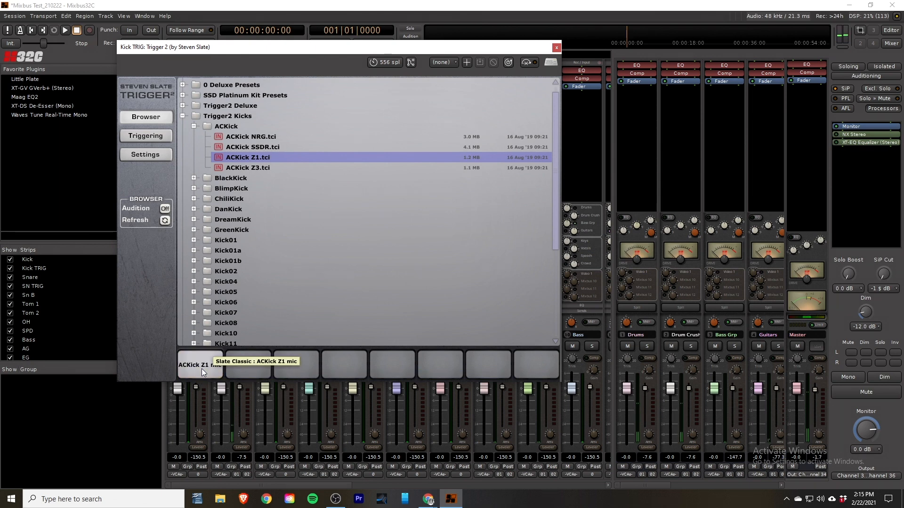
{"action": "left_click", "coordinate": [202, 369]}
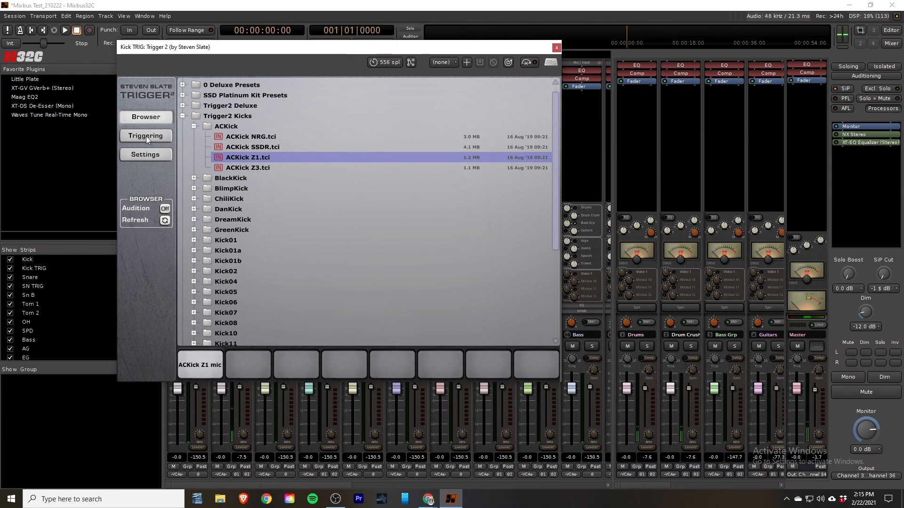
{"action": "left_click", "coordinate": [556, 47]}
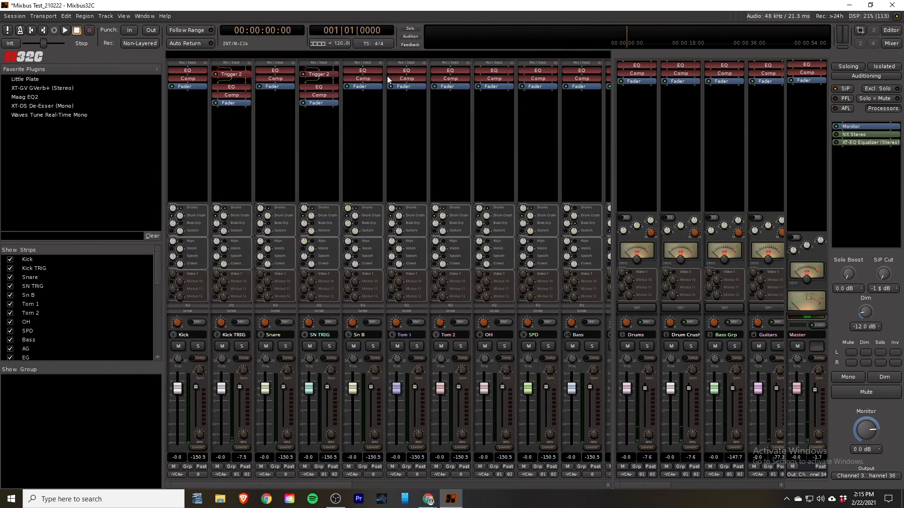
- Load BlackSnare Z1.tci from Trigger2 Snares into the first sample slot of SN TRIG's Trigger 2 and close the plugin
{"action": "double_click", "coordinate": [327, 79]}
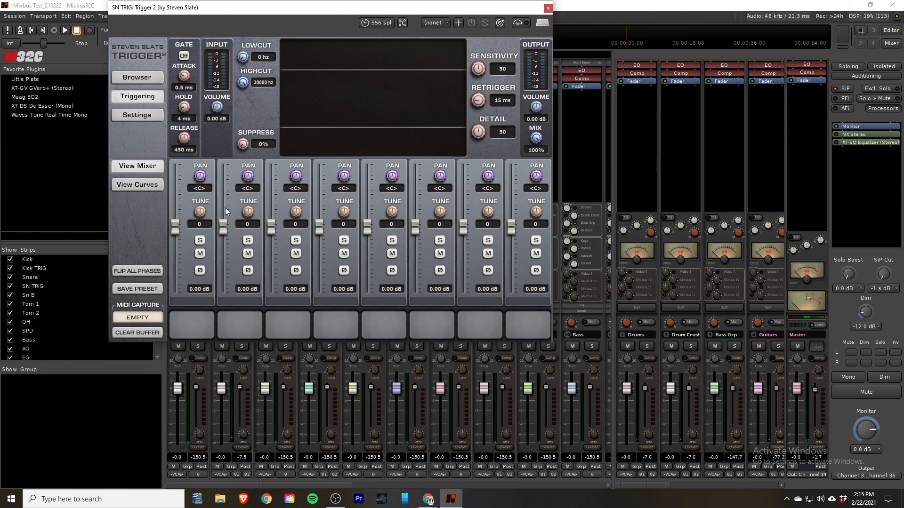
{"action": "left_click", "coordinate": [144, 77]}
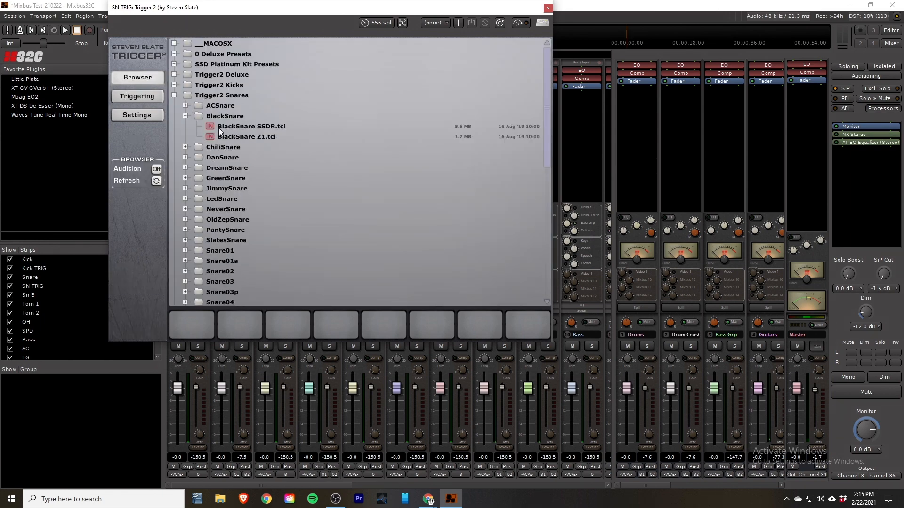
{"action": "left_click", "coordinate": [181, 326]}
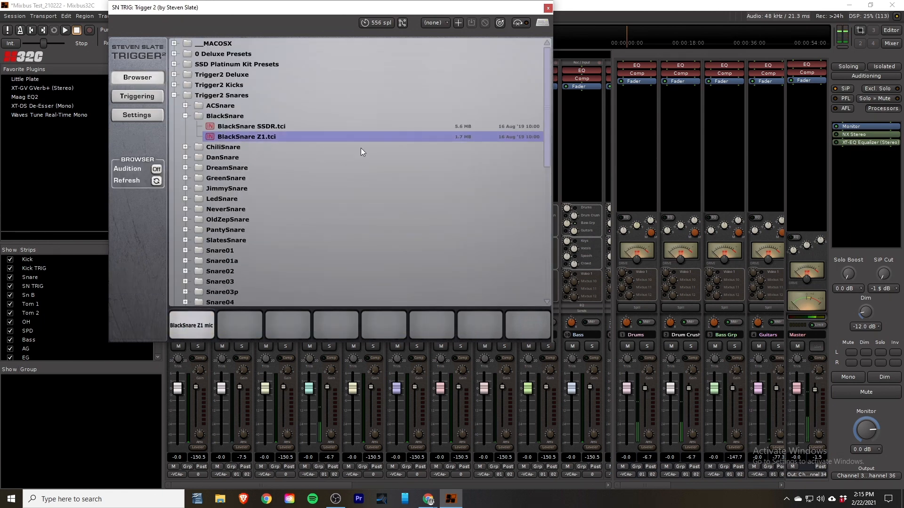
{"action": "left_click", "coordinate": [548, 8]}
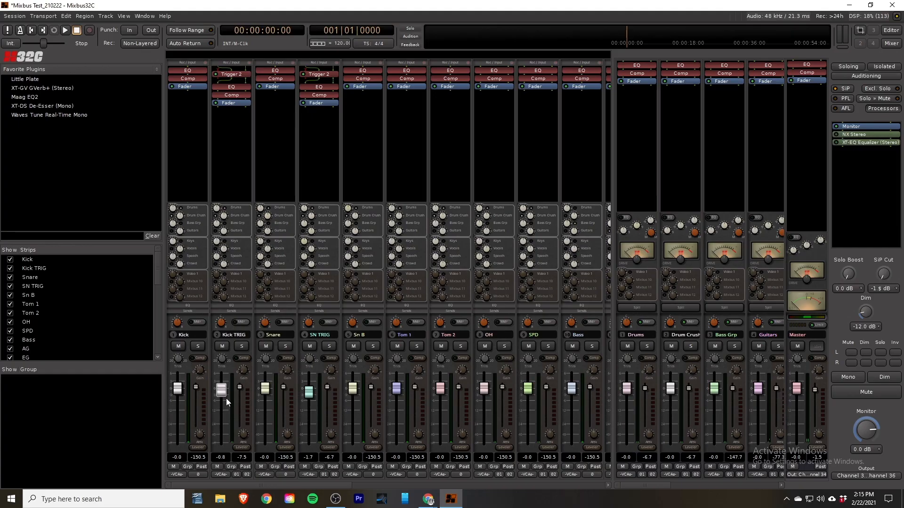
- Pull the SN TRIG and Kick TRIG faders down to about -42 dB
{"action": "left_click_drag", "start_coordinate": [309, 392], "coordinate": [309, 436]}
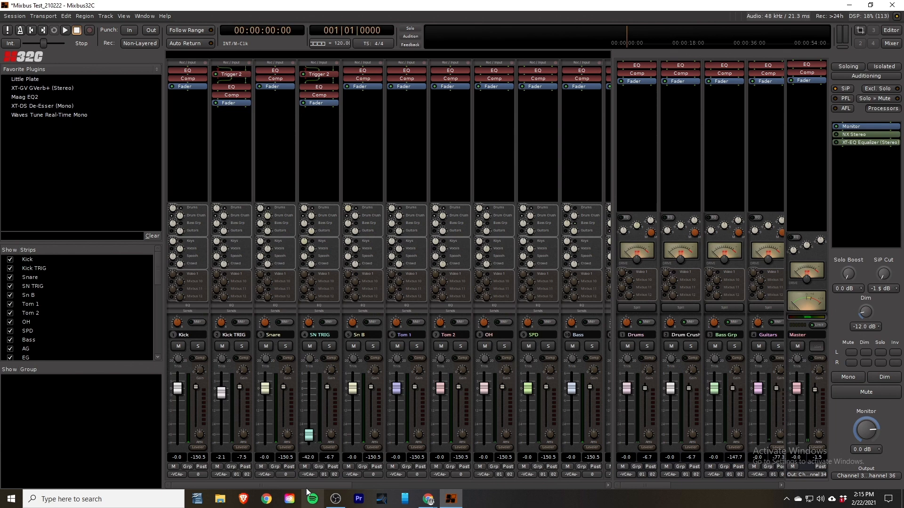
{"action": "left_click_drag", "start_coordinate": [221, 392], "coordinate": [221, 436]}
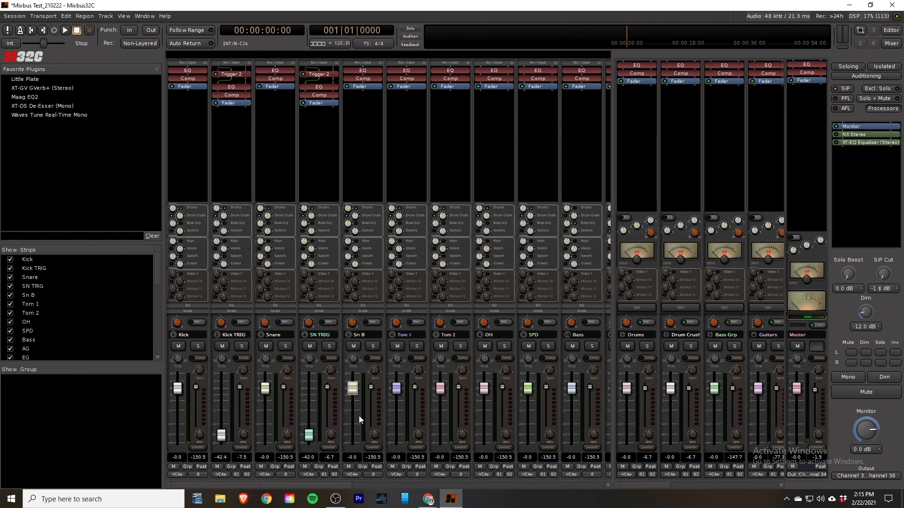
{"action": "left_click_drag", "start_coordinate": [308, 435], "coordinate": [305, 444]}
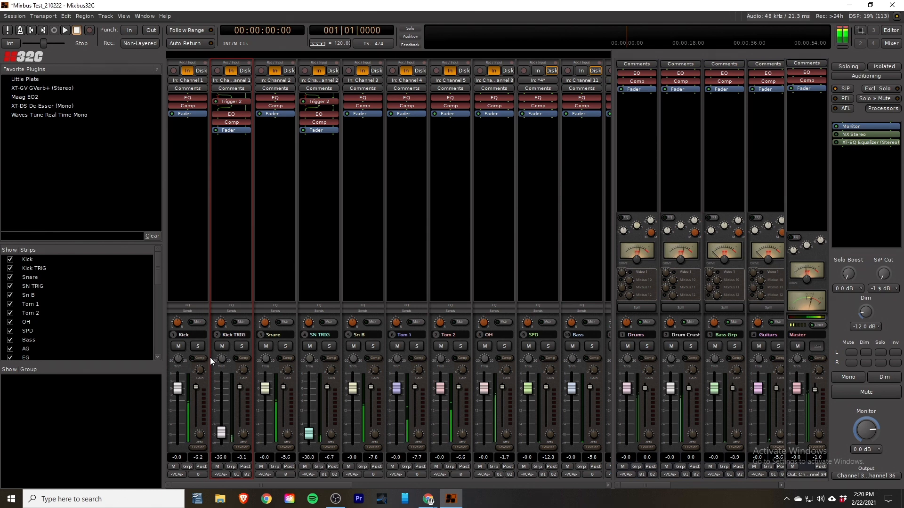
- Raise the Kick TRIG fader to about 1.3 dB and briefly solo the track to check the triggered kick
{"action": "left_click_drag", "start_coordinate": [228, 434], "coordinate": [218, 316]}
{"action": "left_click_drag", "start_coordinate": [228, 388], "coordinate": [226, 389]}
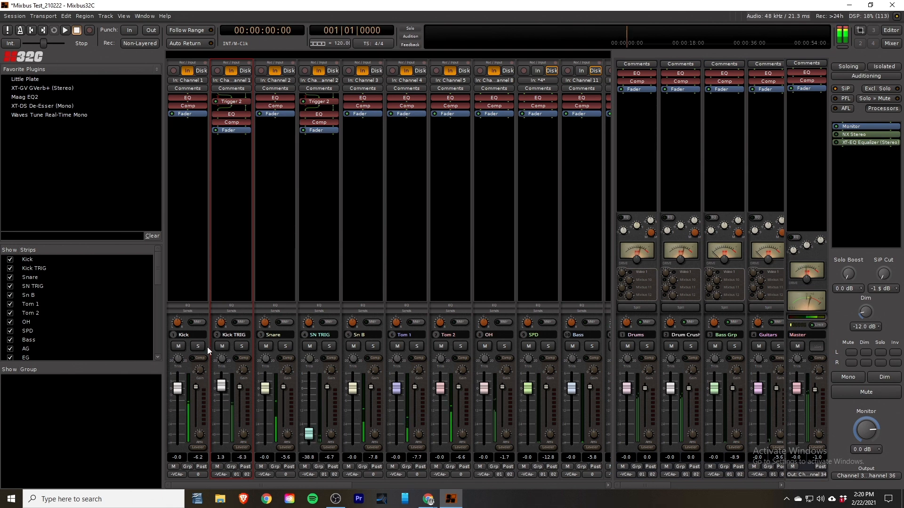
{"action": "left_click", "coordinate": [242, 347]}
{"action": "left_click", "coordinate": [242, 346]}
- Balance the drum faders with SN TRIG at about -0.4 dB, OH at about -11.5 dB and Sn B at about -5.2 dB
{"action": "left_click_drag", "start_coordinate": [309, 436], "coordinate": [303, 329]}
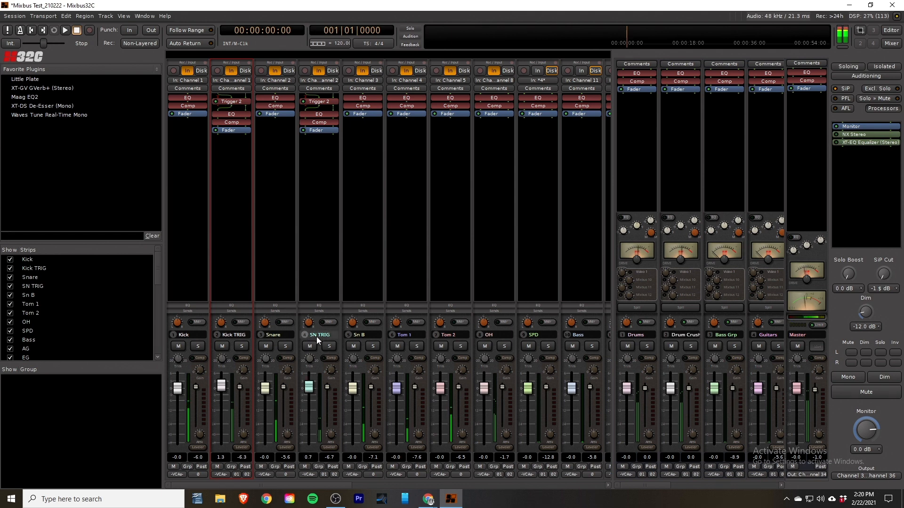
{"action": "left_click_drag", "start_coordinate": [480, 377], "coordinate": [480, 398]}
{"action": "left_click_drag", "start_coordinate": [319, 399], "coordinate": [314, 430]}
{"action": "scroll", "coordinate": [311, 430], "scroll_direction": "down", "scroll_amount": 3}
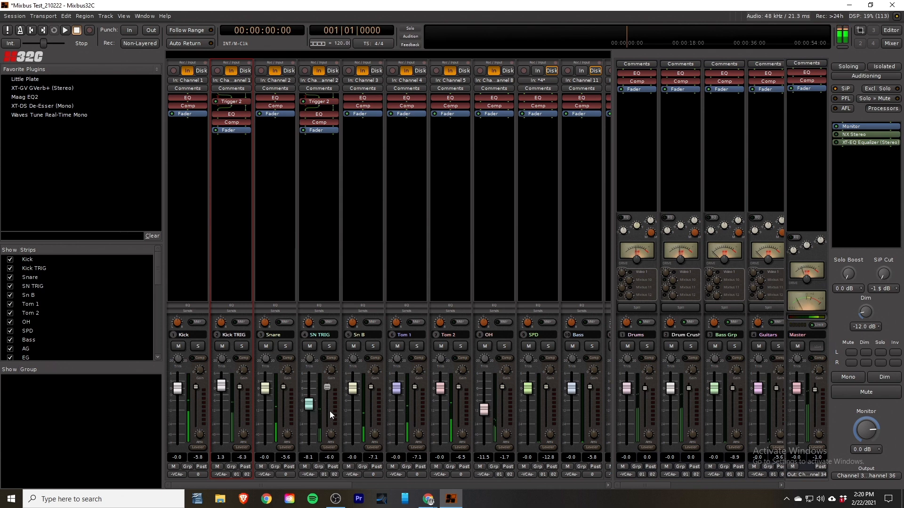
{"action": "left_click_drag", "start_coordinate": [312, 409], "coordinate": [311, 389]}
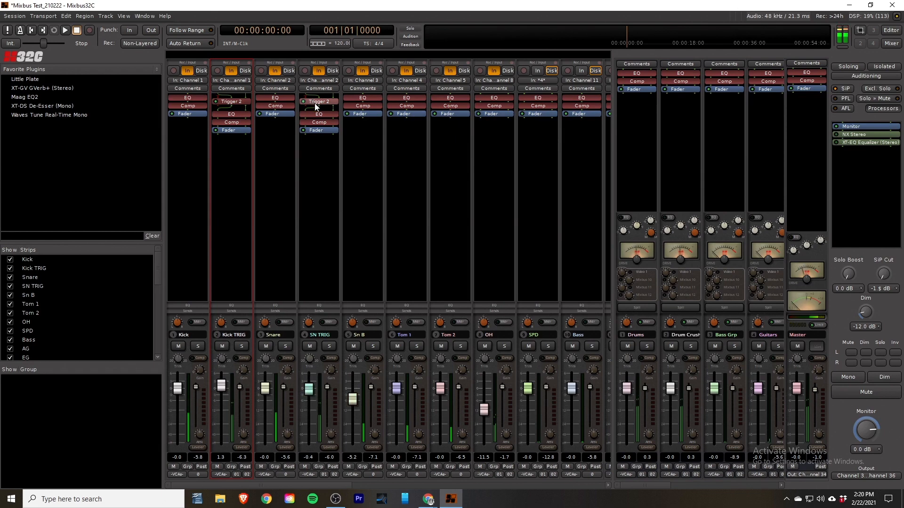
- Mute Kick and lower its fader to about -37 dB, and set the Kick TRIG and SN TRIG faders to about -0.1 dB
{"action": "left_click", "coordinate": [178, 348]}
{"action": "left_click_drag", "start_coordinate": [178, 389], "coordinate": [178, 432]}
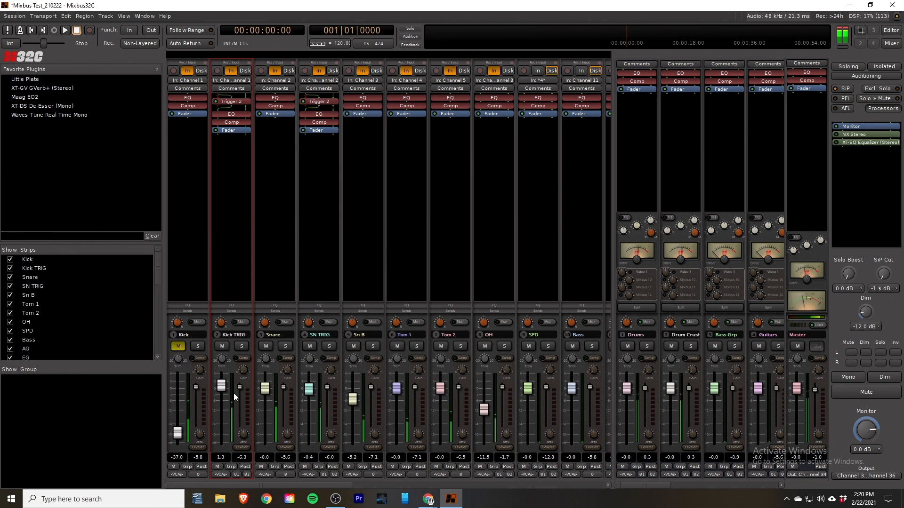
{"action": "left_click_drag", "start_coordinate": [219, 386], "coordinate": [220, 389]}
{"action": "left_click_drag", "start_coordinate": [306, 395], "coordinate": [307, 393]}
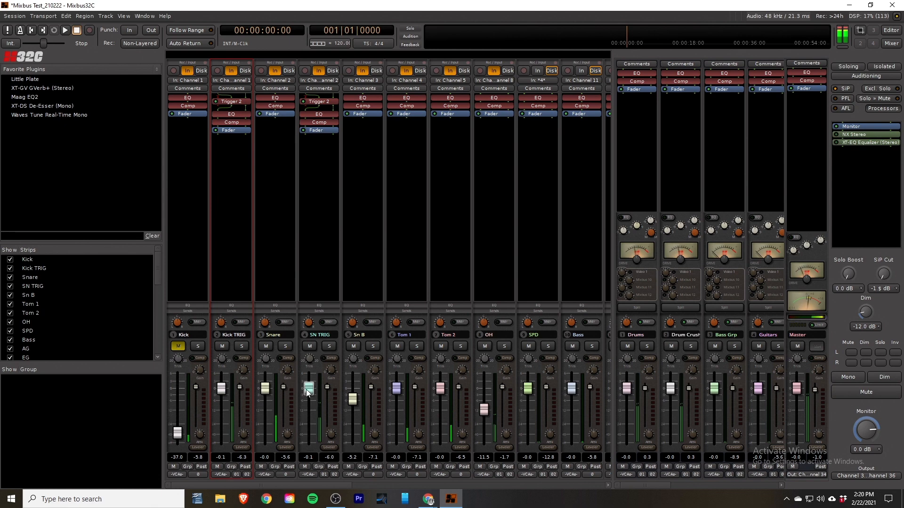